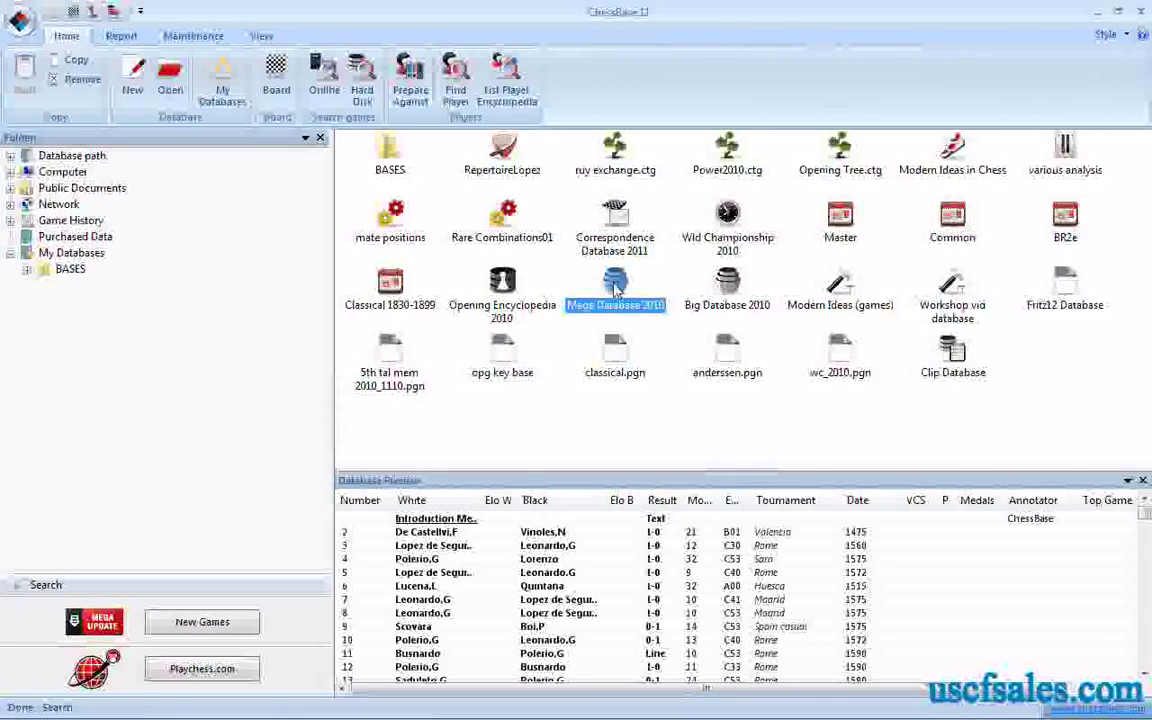
# - Open the Mega Database 2010 search, browse Annotations, Position, Medals, Manoeuvres and Material, then return to Game data
pyautogui.rightClick(615, 287)
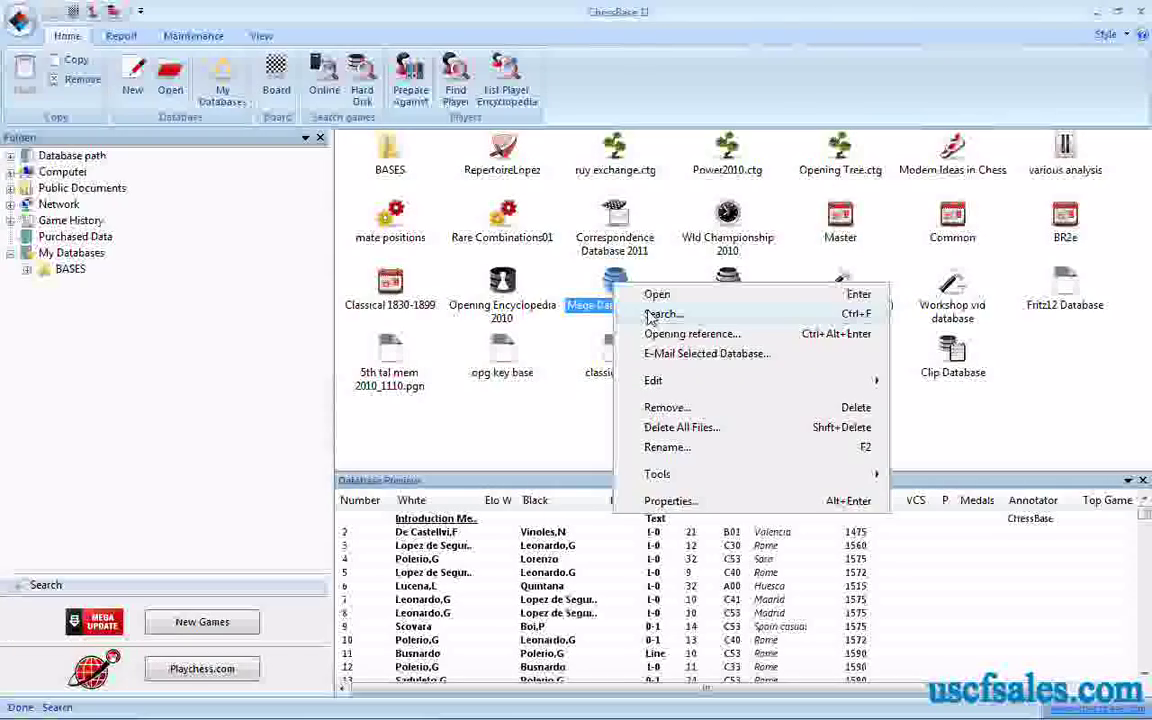
pyautogui.click(650, 311)
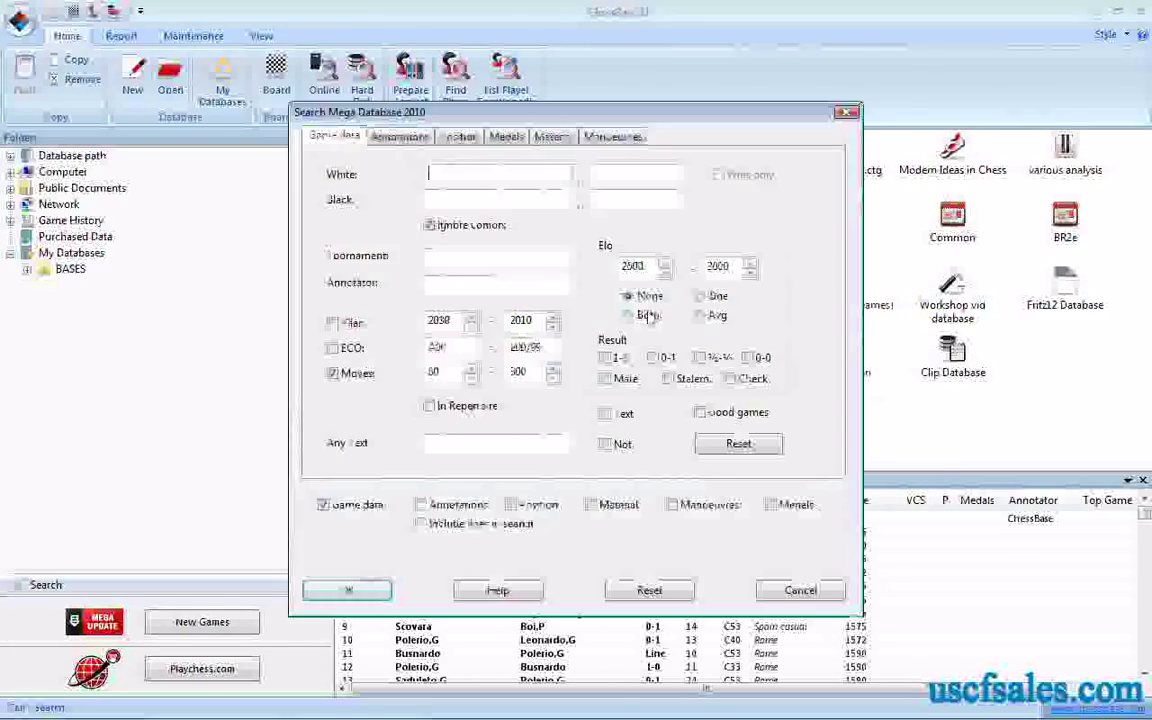
pyautogui.click(388, 140)
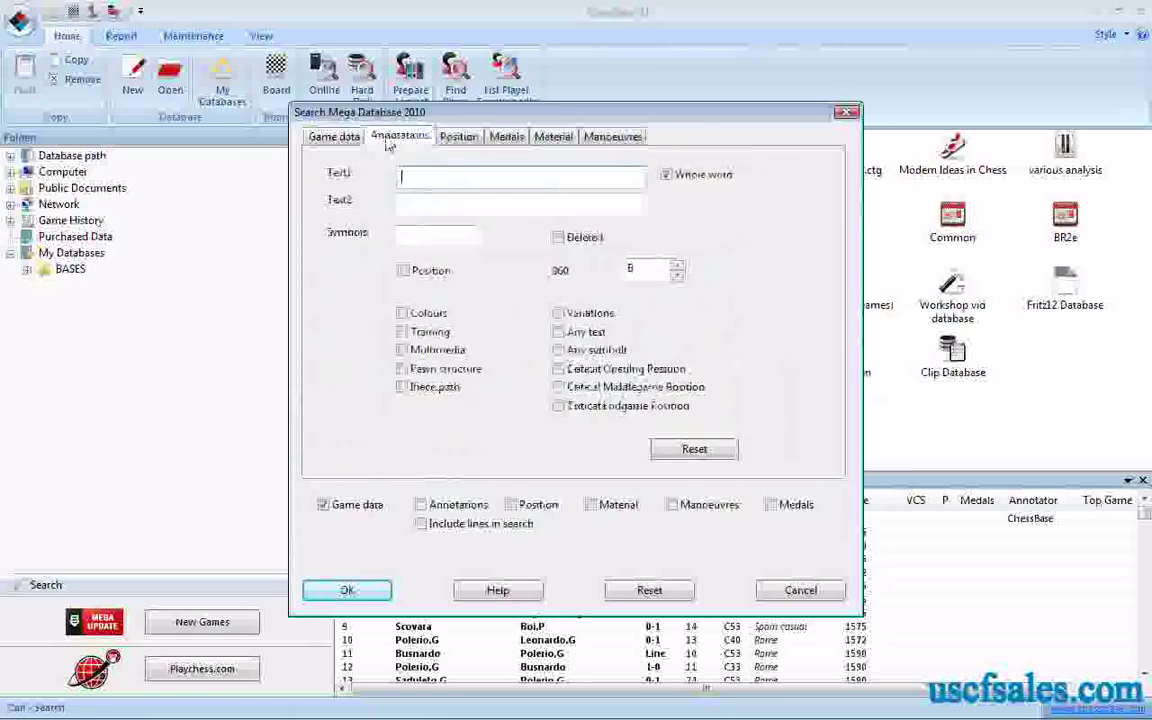
pyautogui.click(462, 139)
pyautogui.click(507, 139)
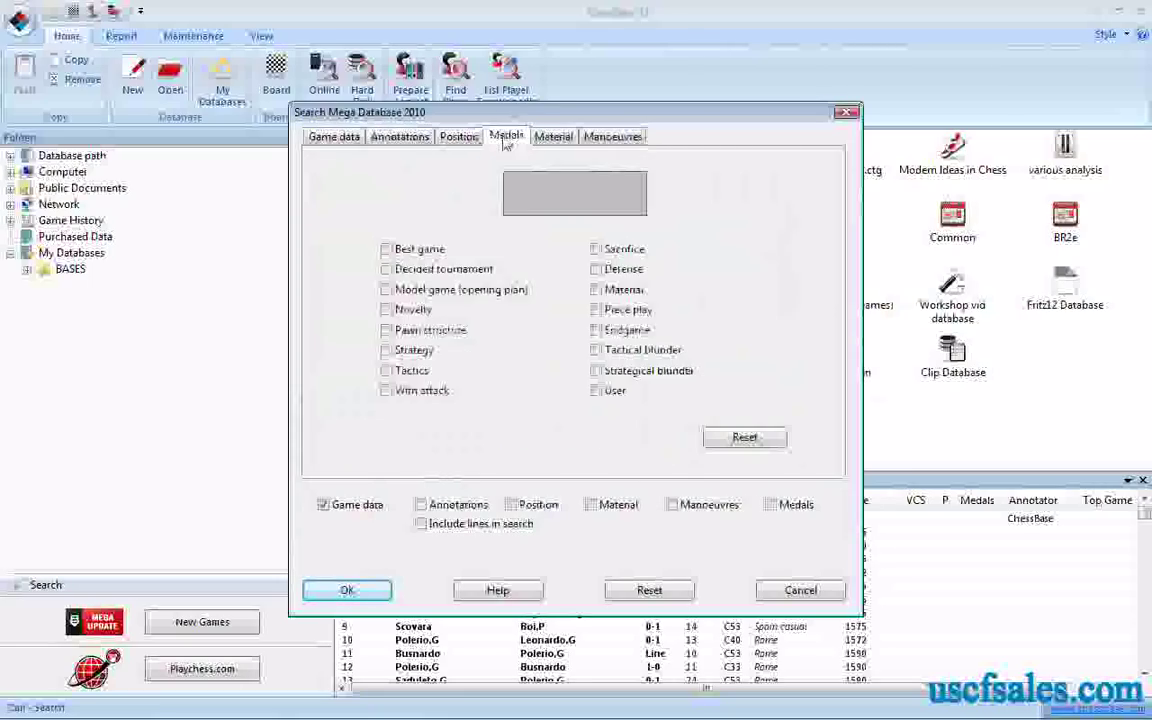
pyautogui.click(612, 139)
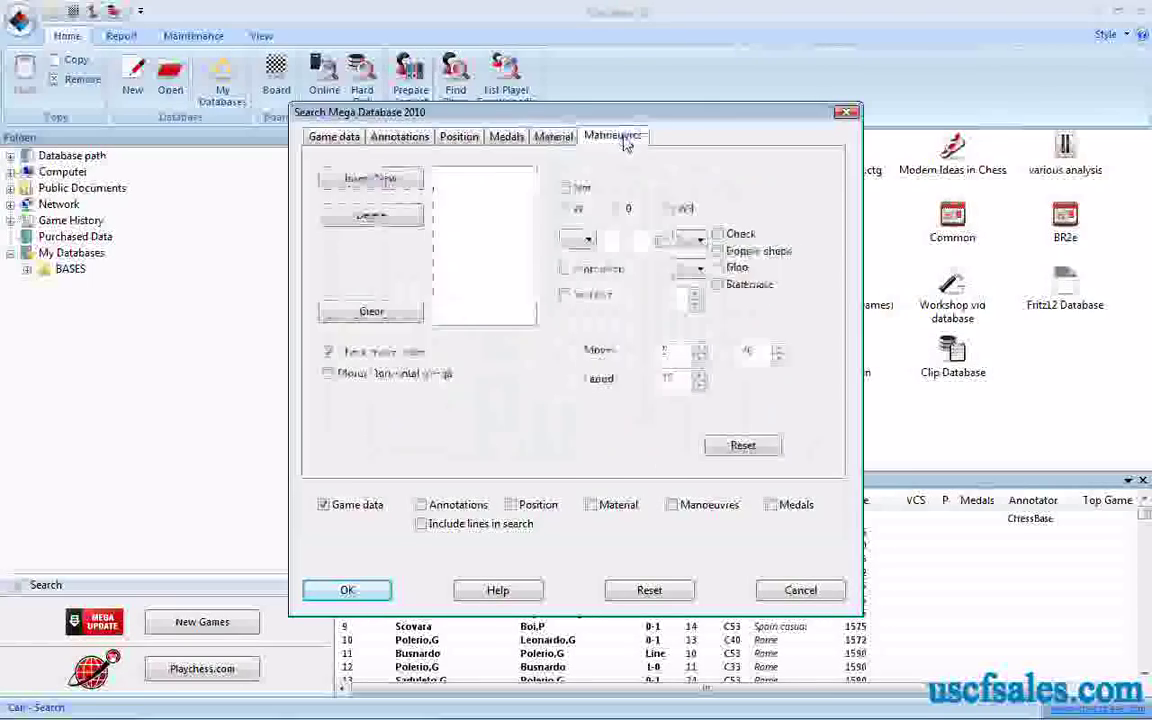
pyautogui.click(553, 139)
pyautogui.click(507, 139)
pyautogui.click(458, 139)
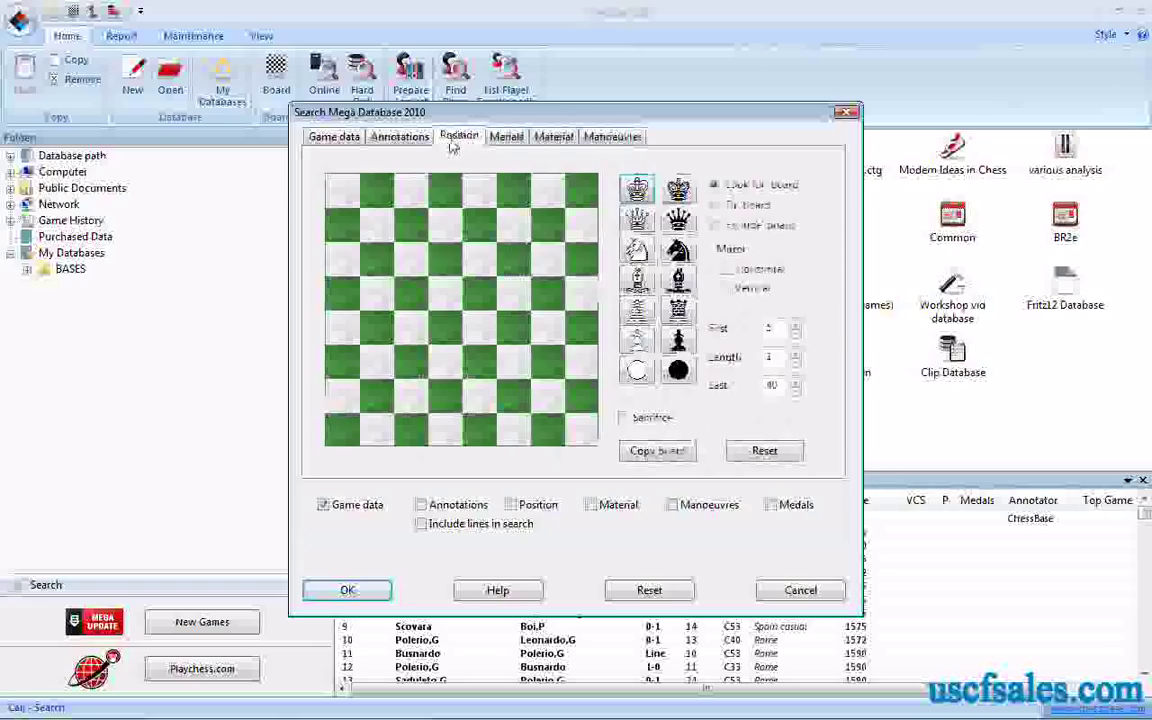
pyautogui.click(395, 139)
pyautogui.click(336, 138)
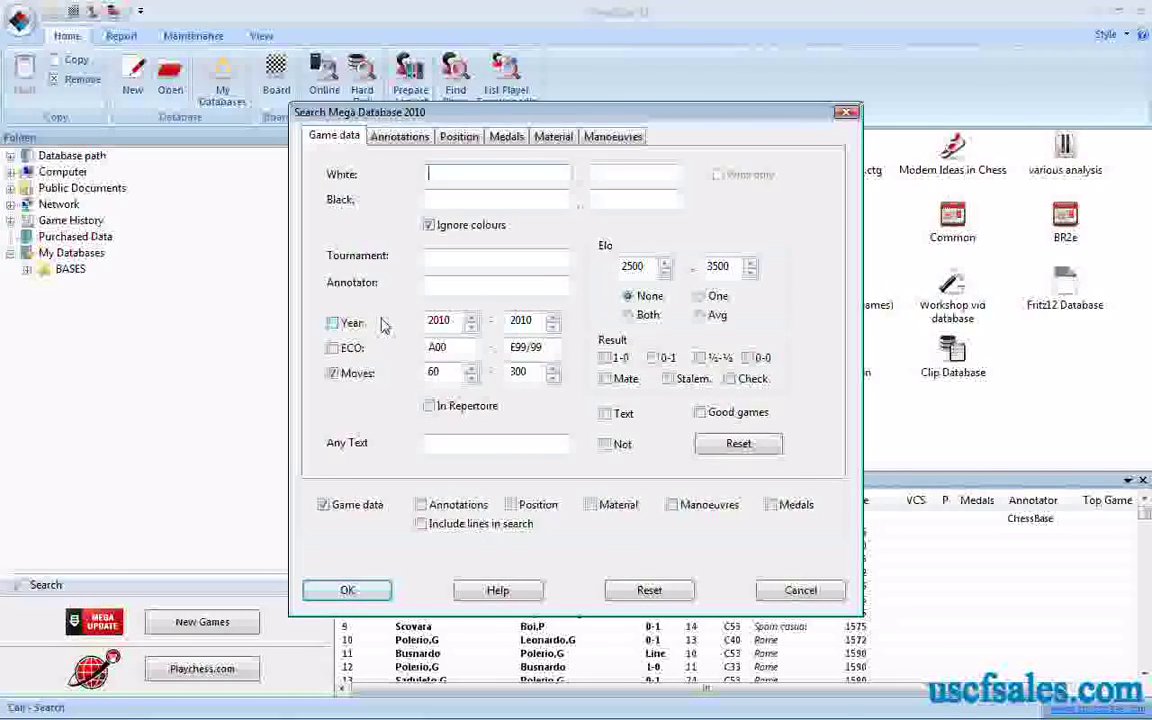
# - Search Mega Database 2010 for games from the Linares tournament
pyautogui.click(463, 265)
pyautogui.write('Linares')
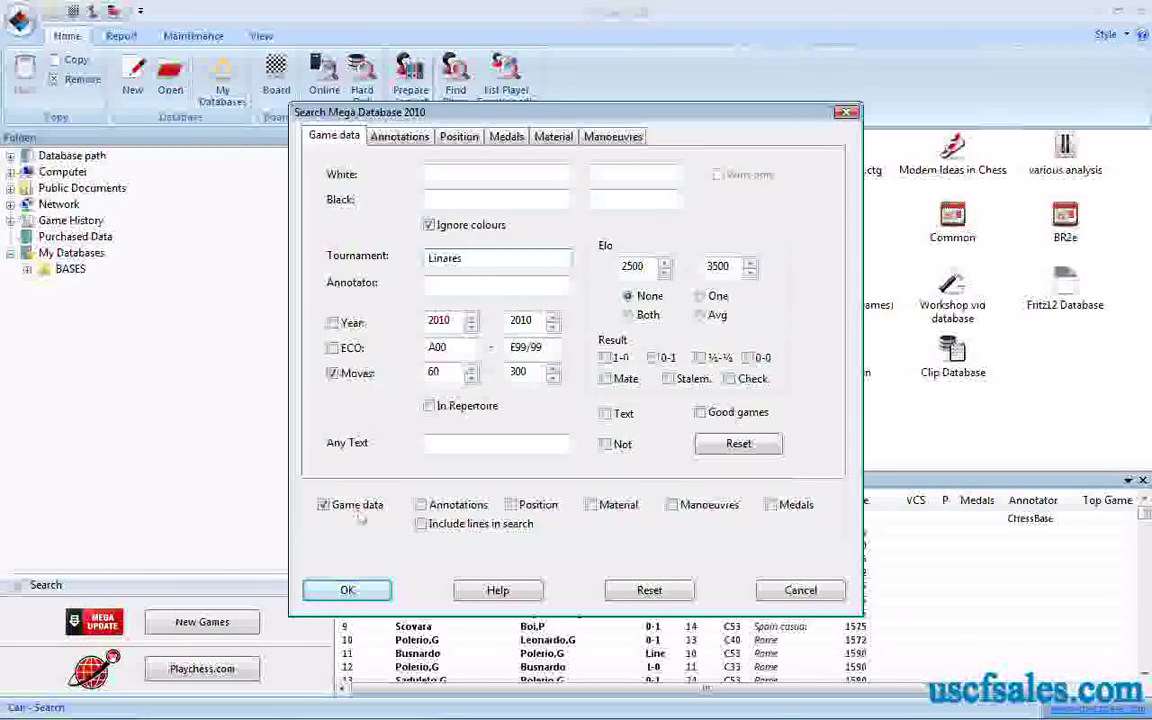
pyautogui.click(347, 592)
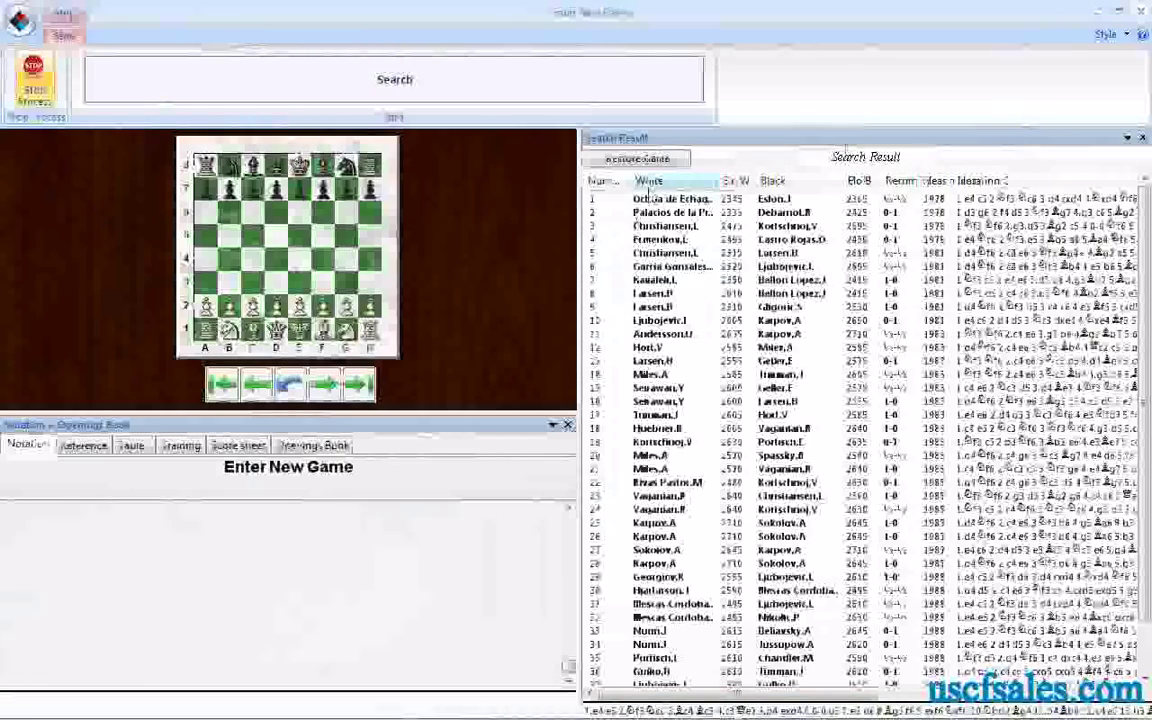
# - Preview results, open and step through the 1985 Linares game in row 19, then close both windows
pyautogui.click(651, 206)
pyautogui.click(655, 360)
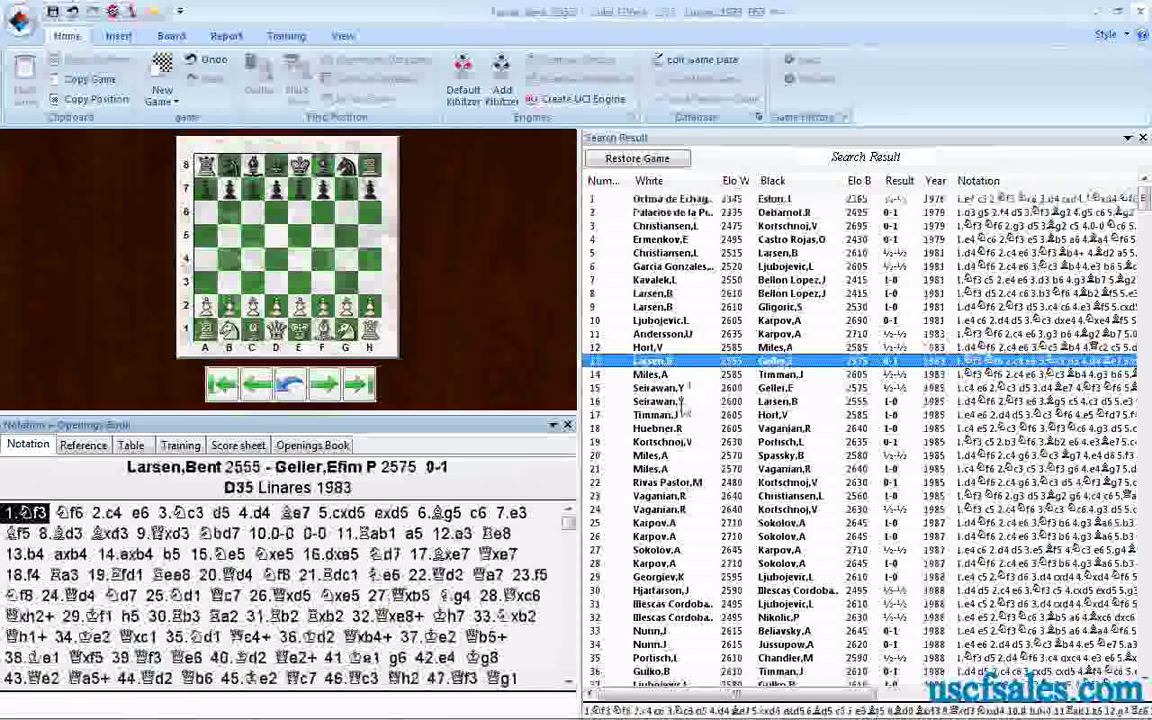
pyautogui.click(665, 442)
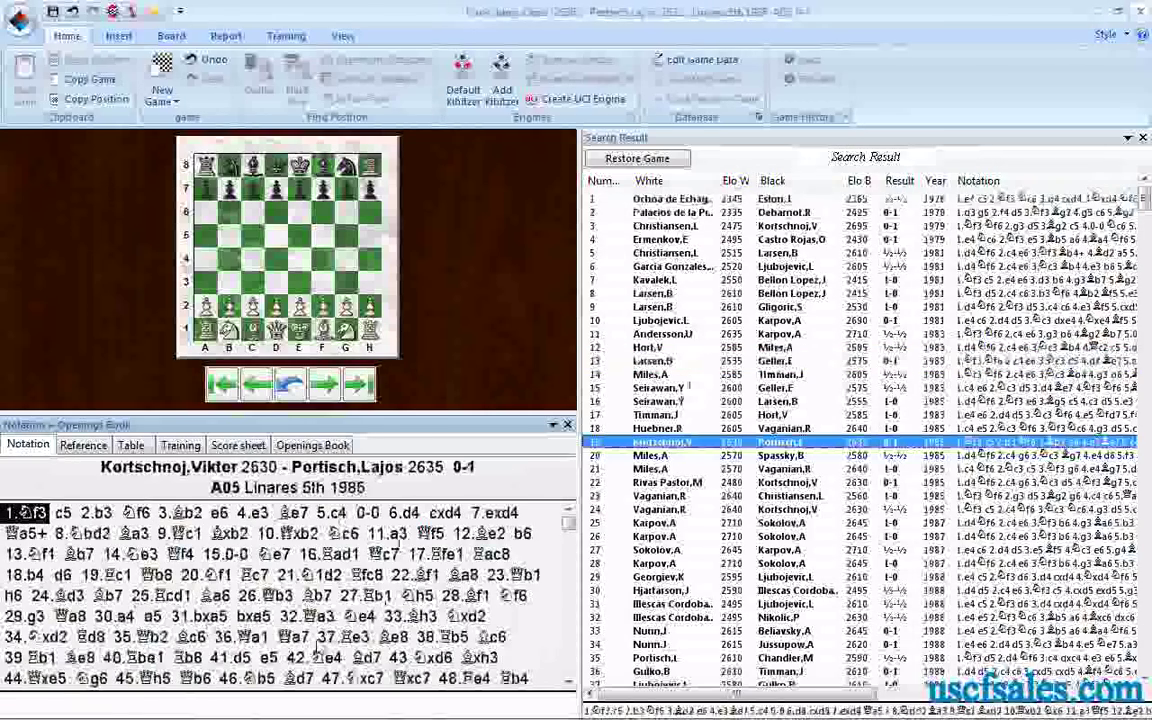
pyautogui.doubleClick(689, 455)
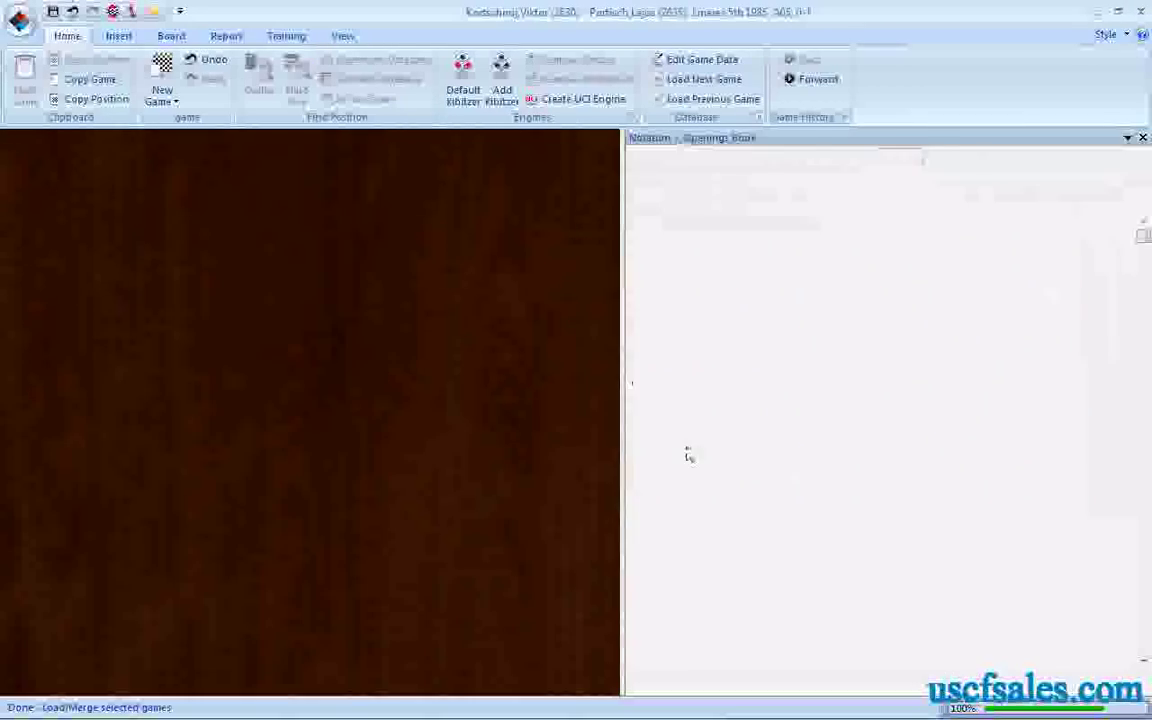
pyautogui.press('Right')
pyautogui.press('Right')
pyautogui.press('Right')
pyautogui.press('Right')
pyautogui.press('Right')
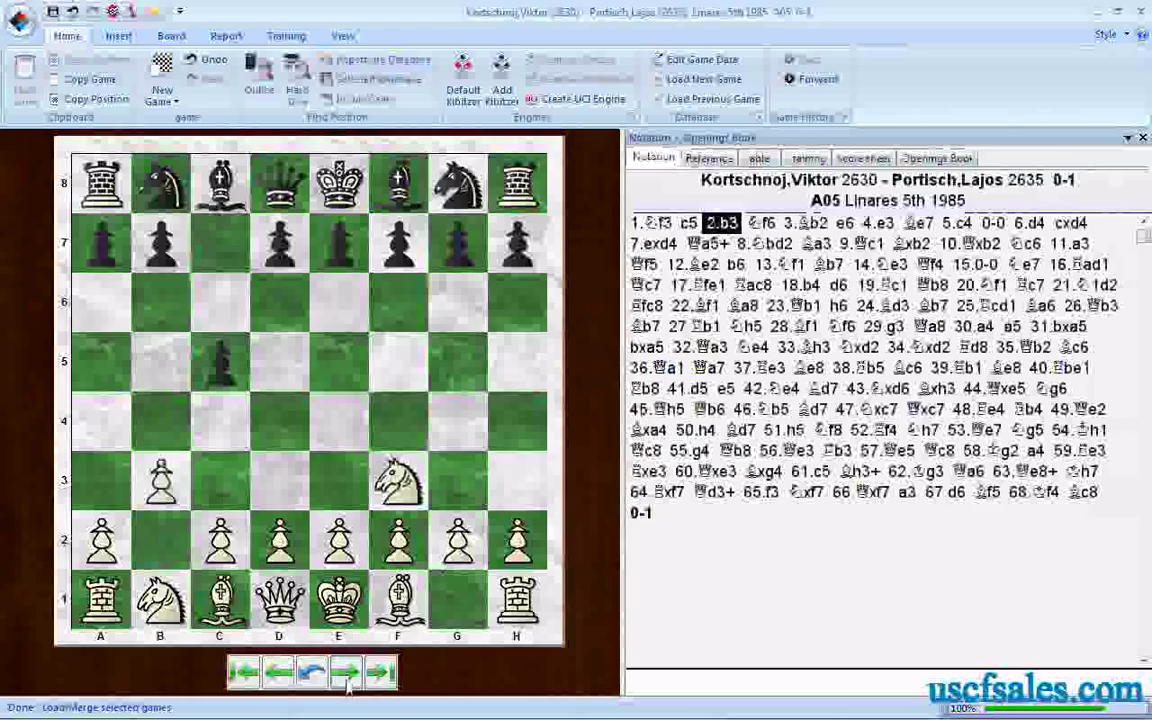
pyautogui.click(1143, 12)
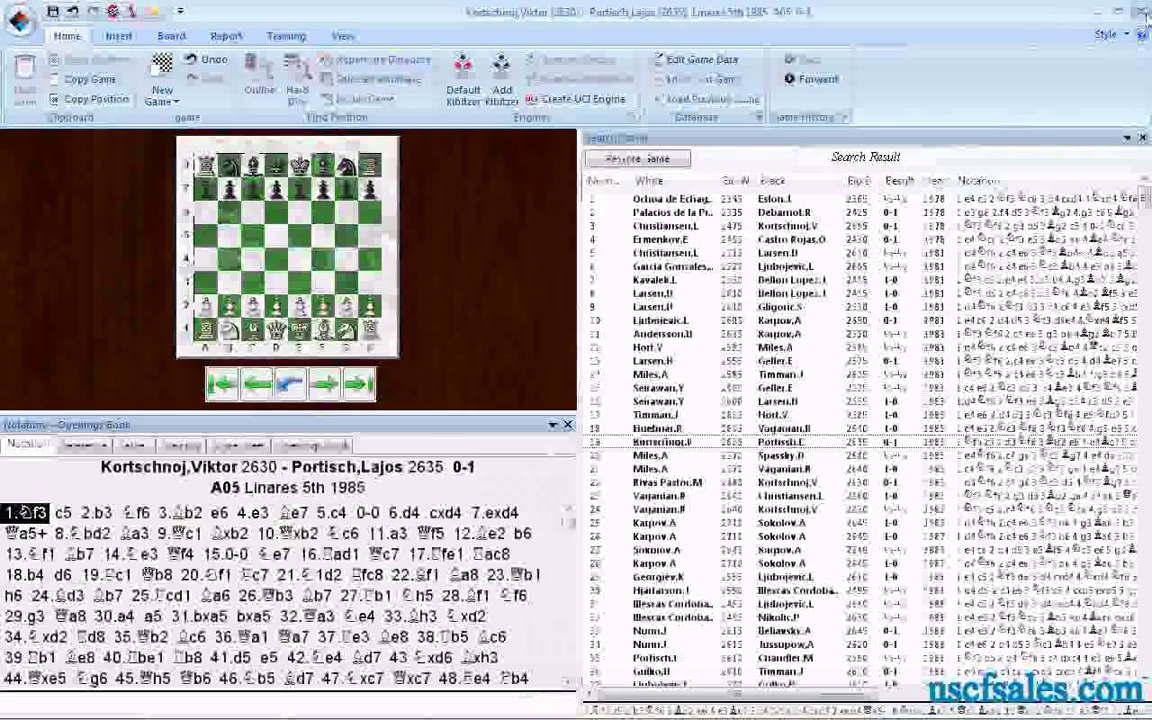
pyautogui.click(1143, 12)
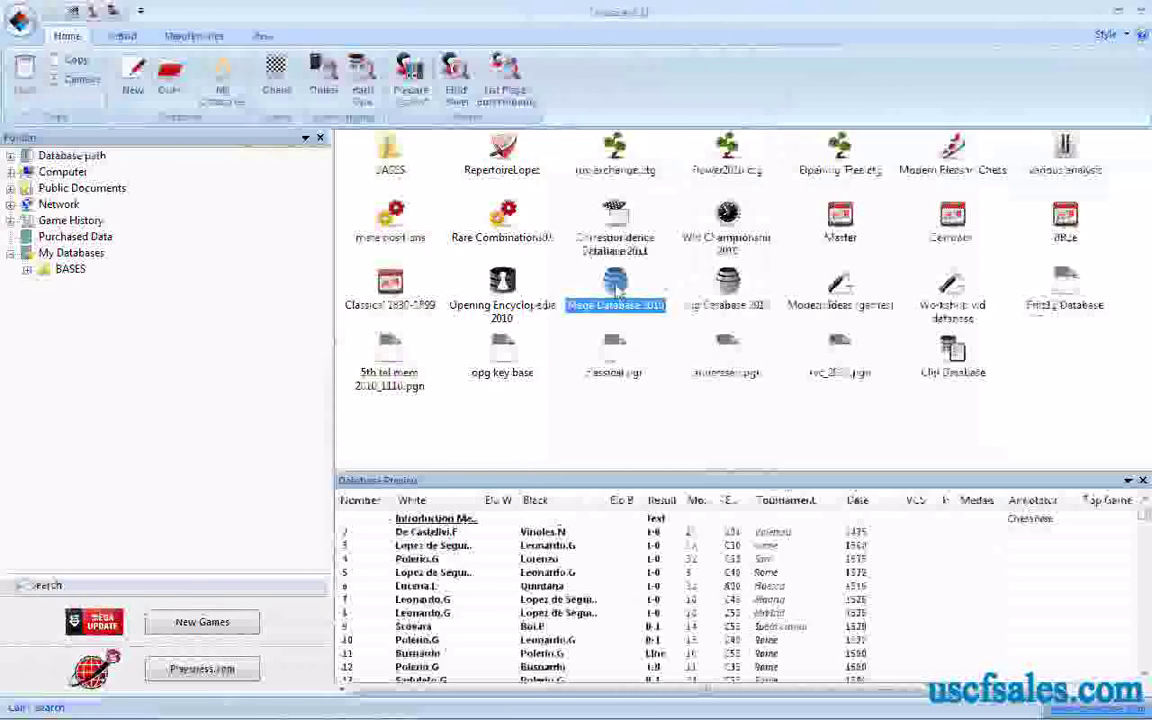
# - Reopen the search, clear the Linares criteria and search Mega Database 2010 by the typed annotator name
pyautogui.rightClick(618, 288)
pyautogui.click(660, 311)
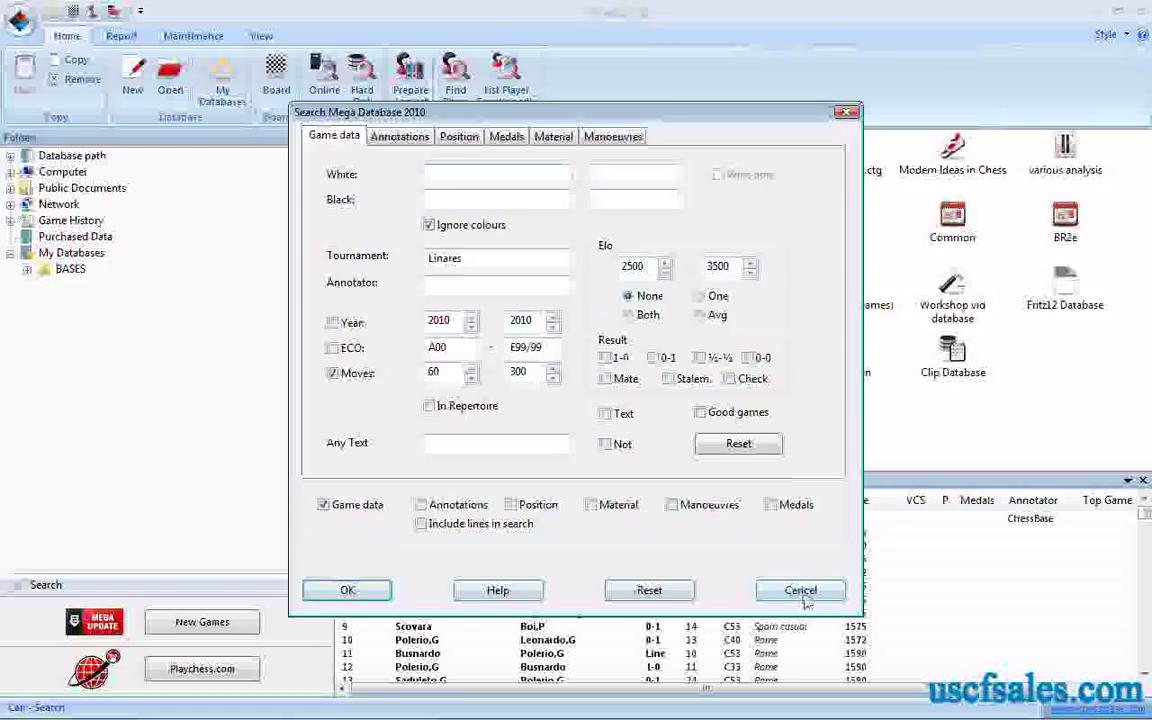
pyautogui.click(660, 594)
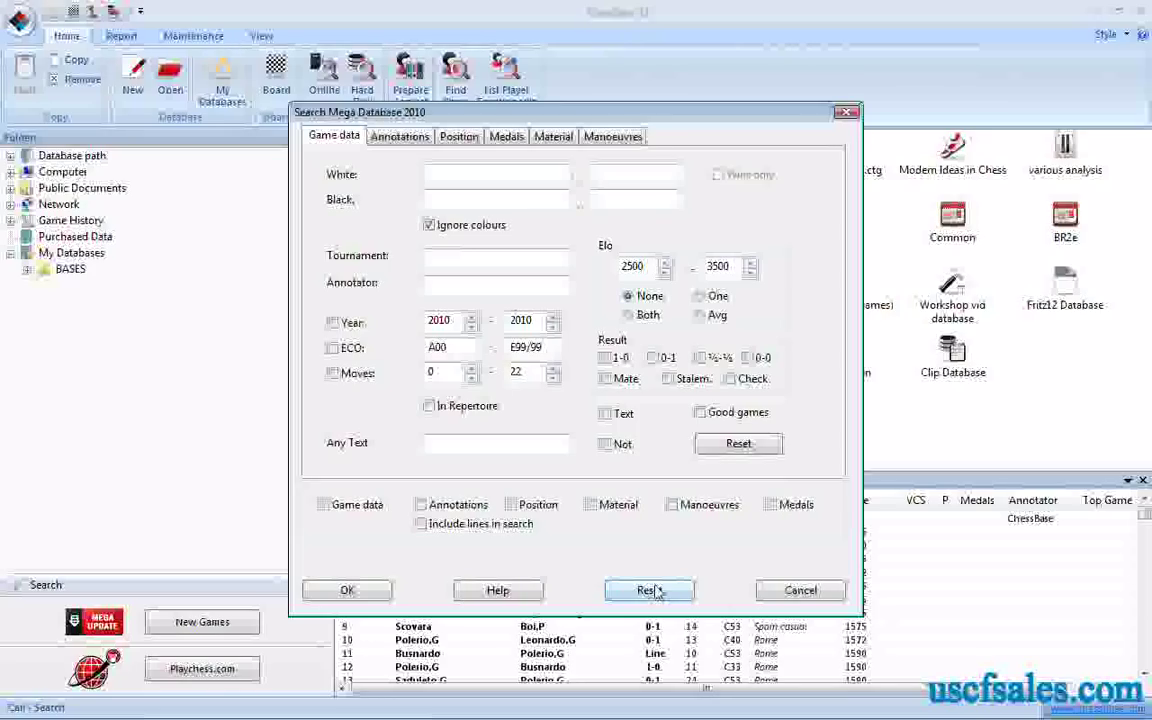
pyautogui.click(430, 283)
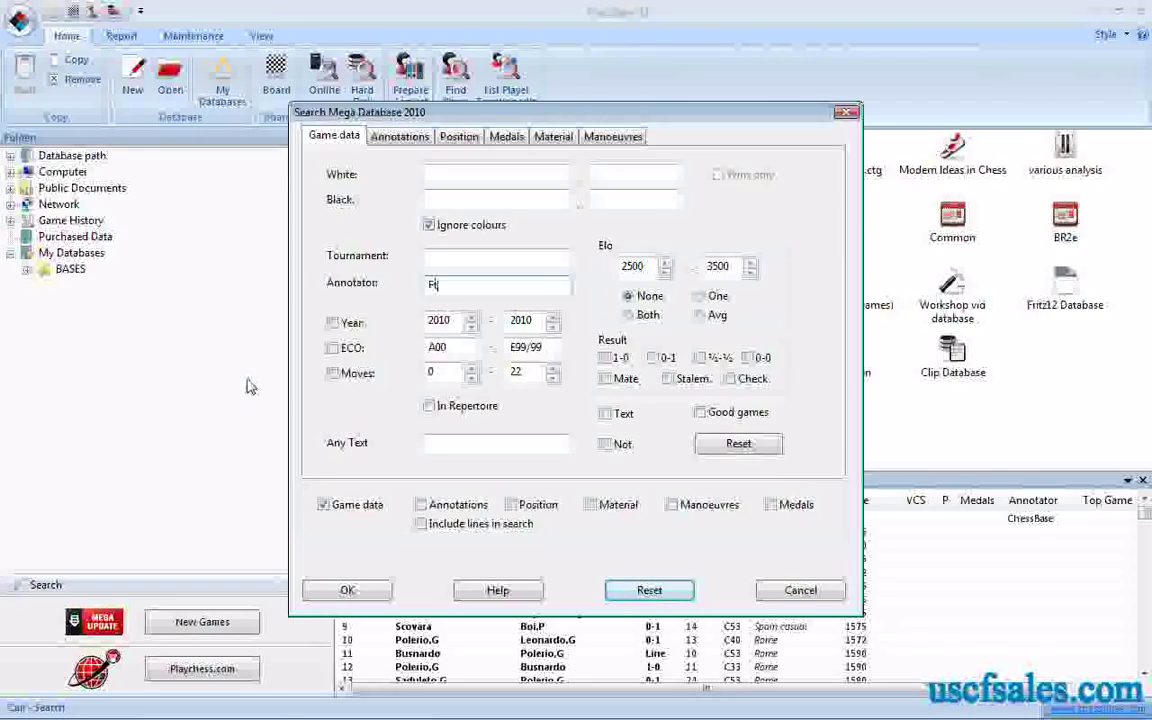
pyautogui.write('acni')
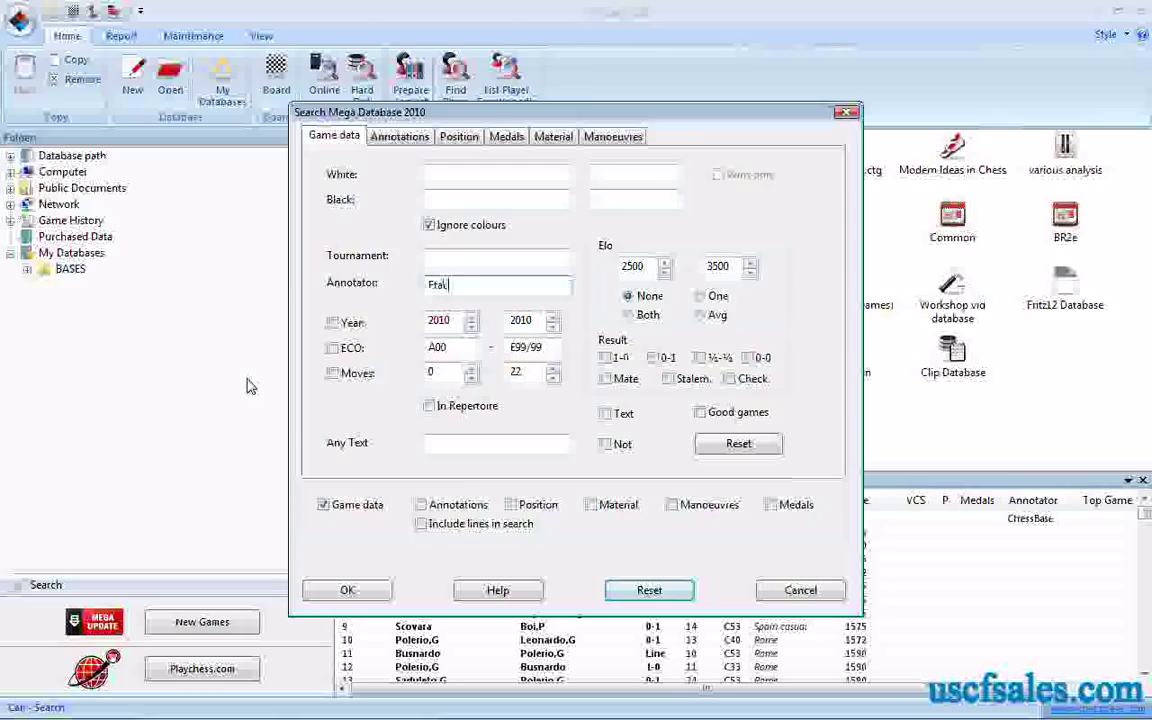
pyautogui.write('k')
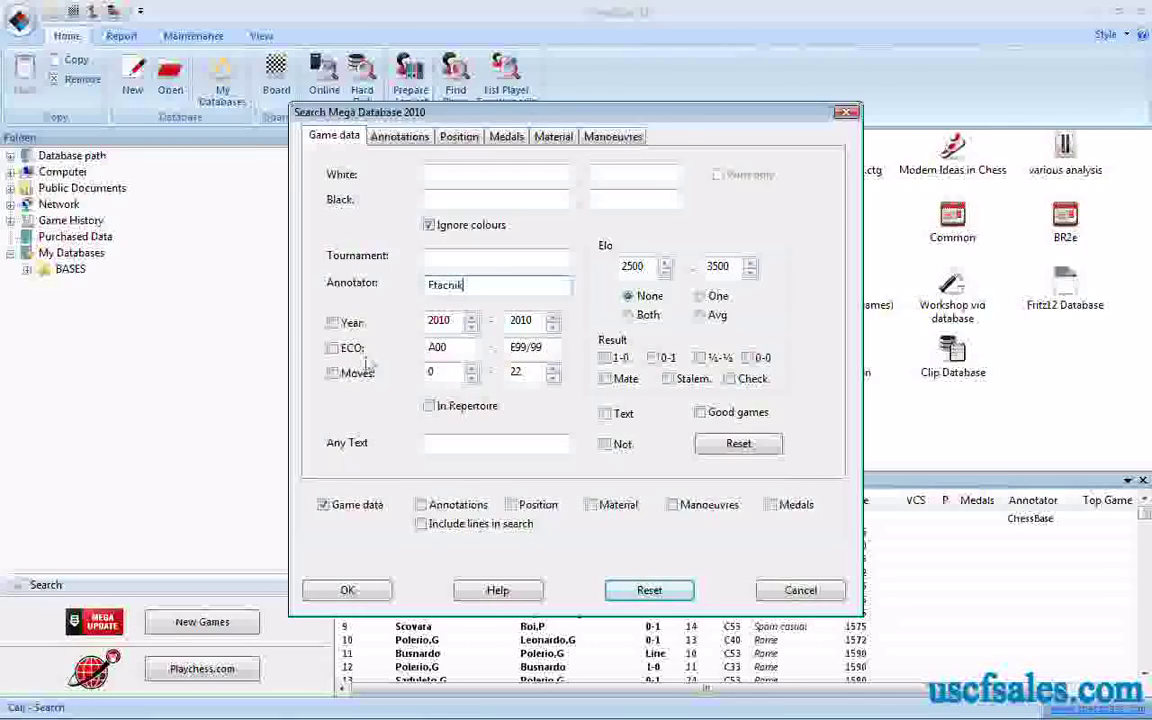
pyautogui.click(362, 594)
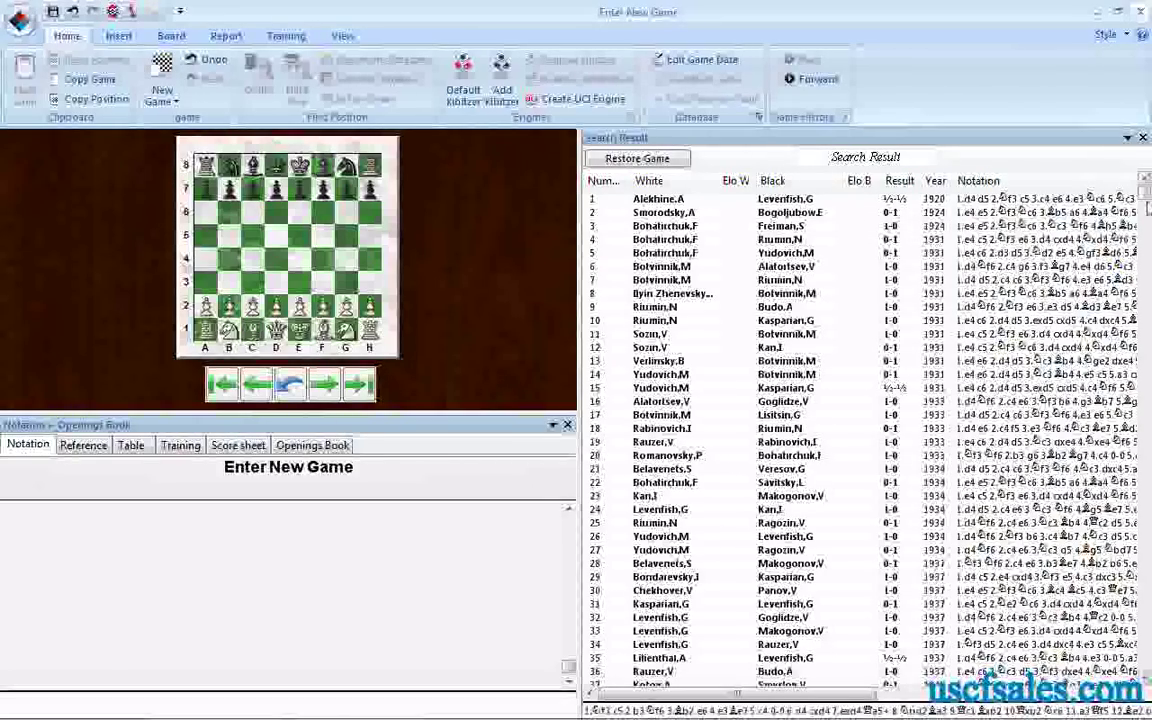
# - Scroll to the end of the results and load the 2009 Bazna Kings game in row 4736
pyautogui.moveTo(1145, 192); pyautogui.dragTo(1145, 665)
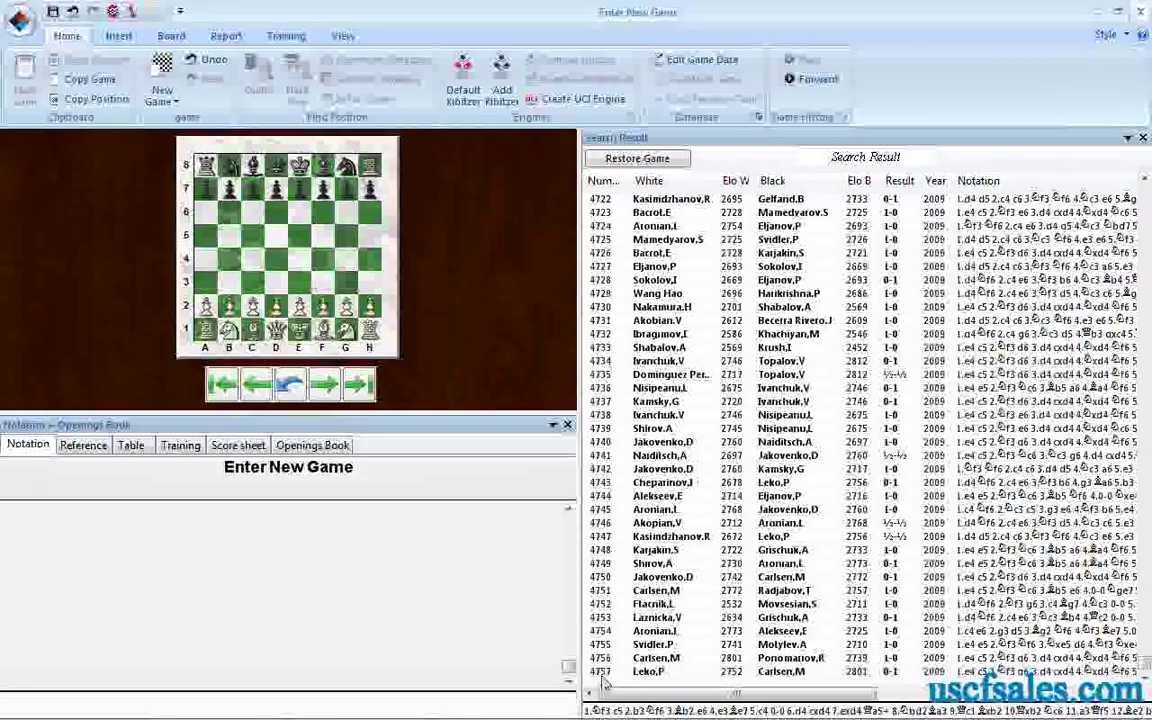
pyautogui.click(648, 391)
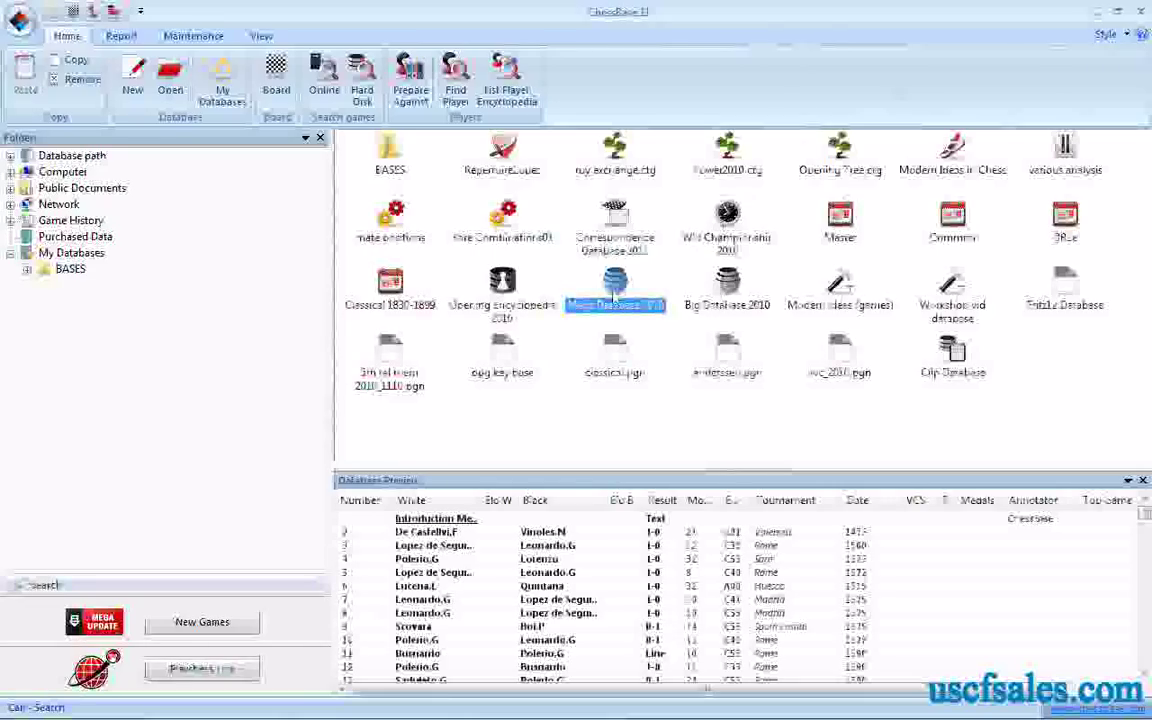
# - Reopen the search, clear the annotator criterion, and try a 2010 year filter before turning it off
pyautogui.rightClick(615, 288)
pyautogui.click(645, 317)
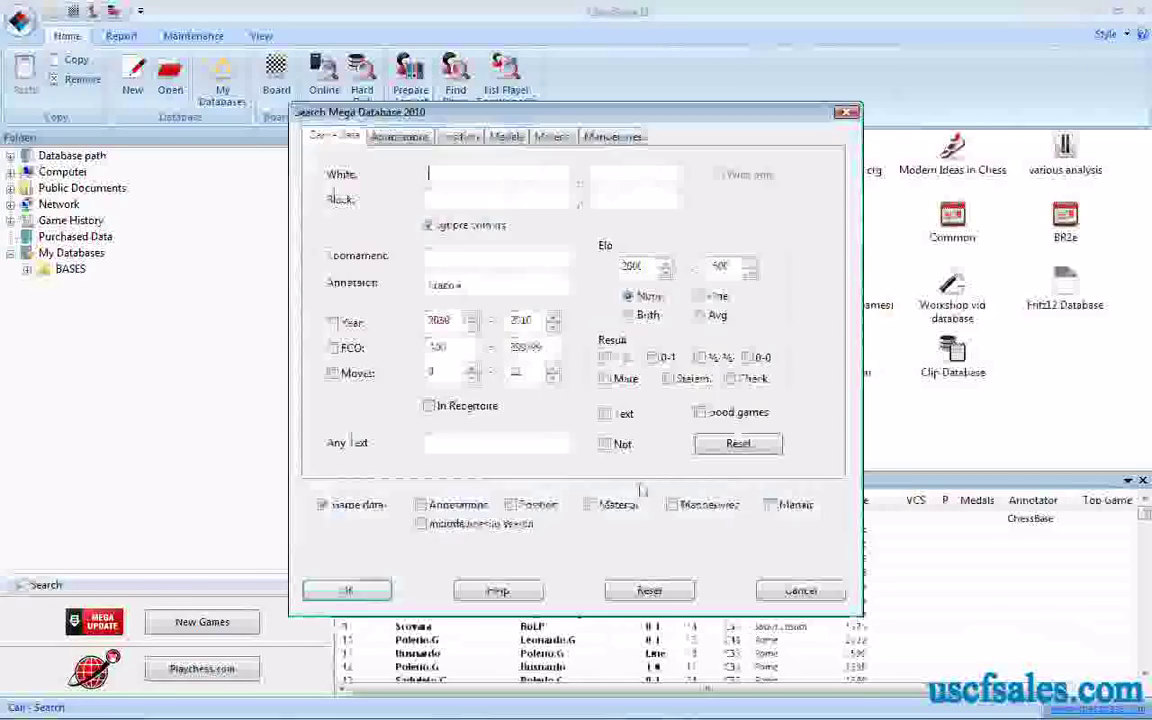
pyautogui.click(652, 589)
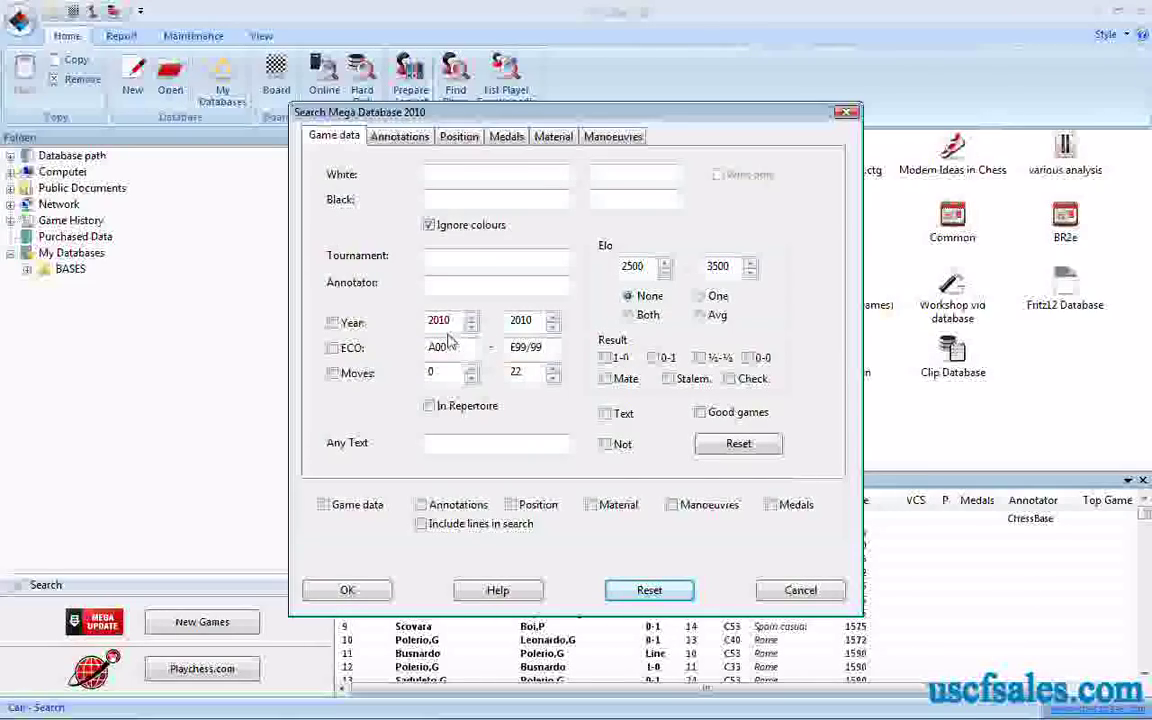
pyautogui.click(332, 322)
pyautogui.press('Tab')
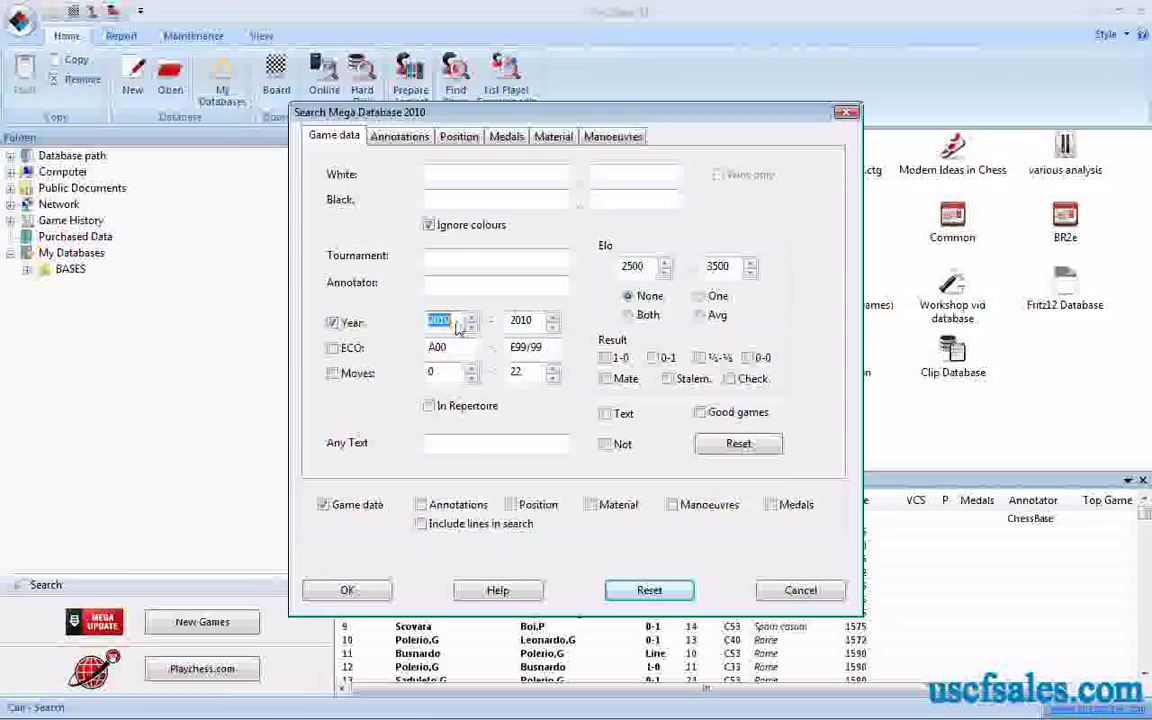
pyautogui.write('1999')
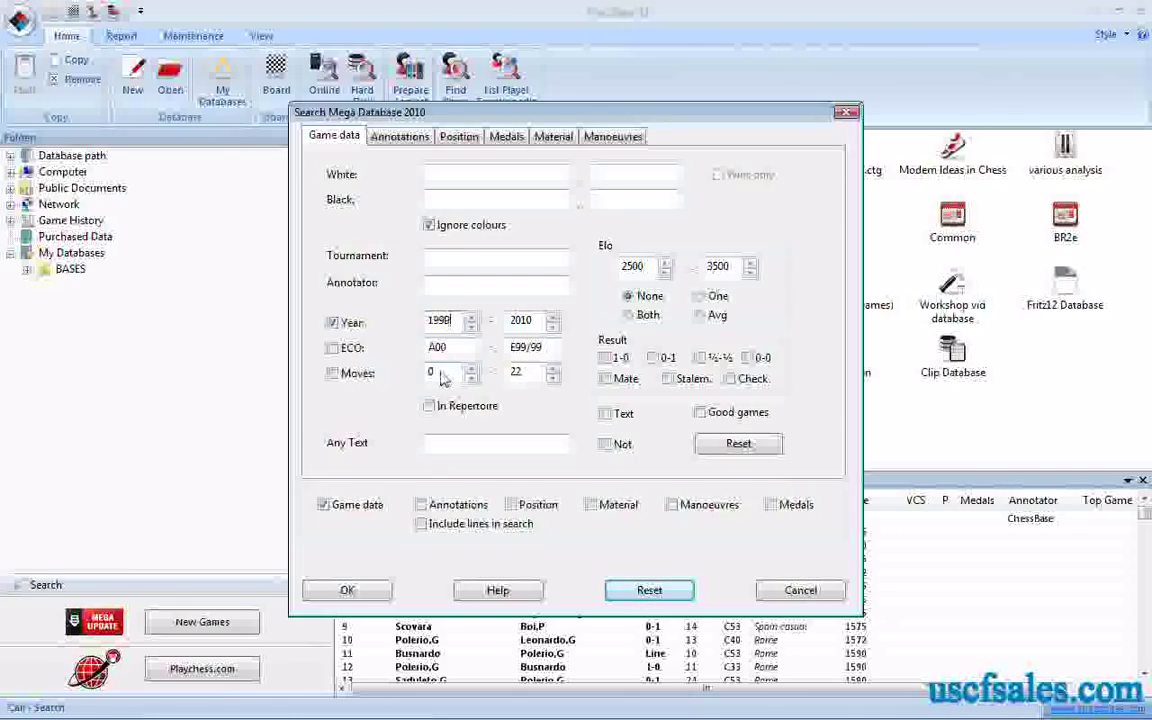
pyautogui.moveTo(455, 321); pyautogui.dragTo(403, 323)
pyautogui.write('2010')
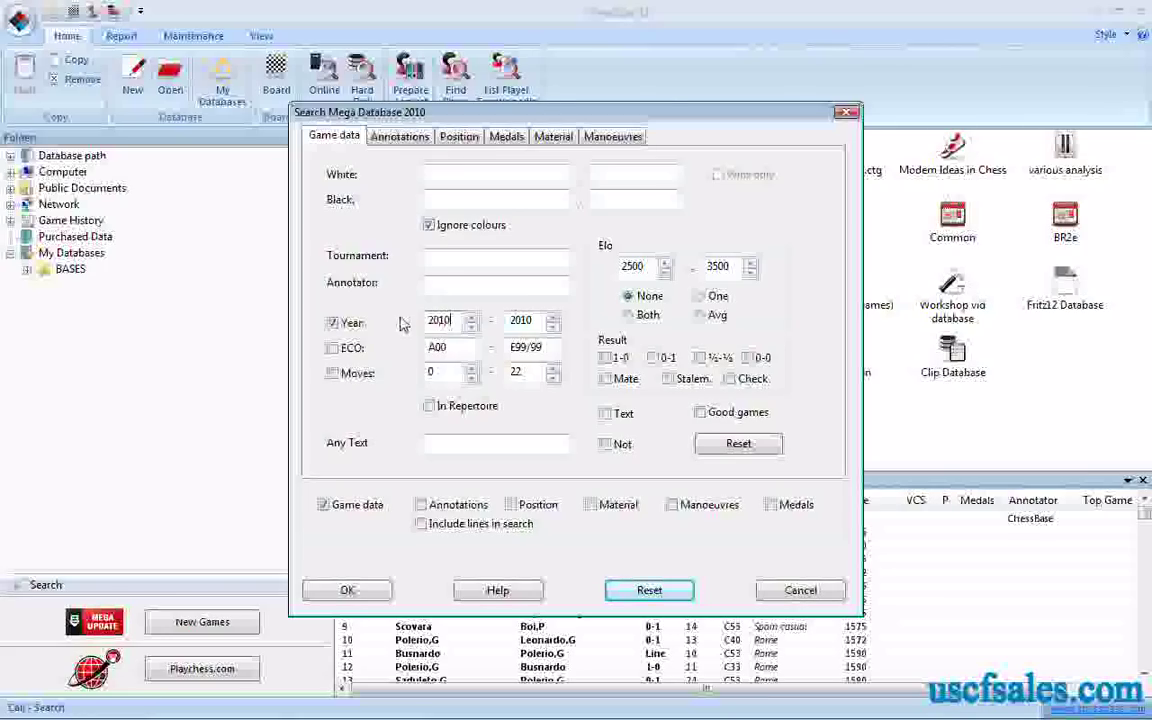
pyautogui.click(340, 504)
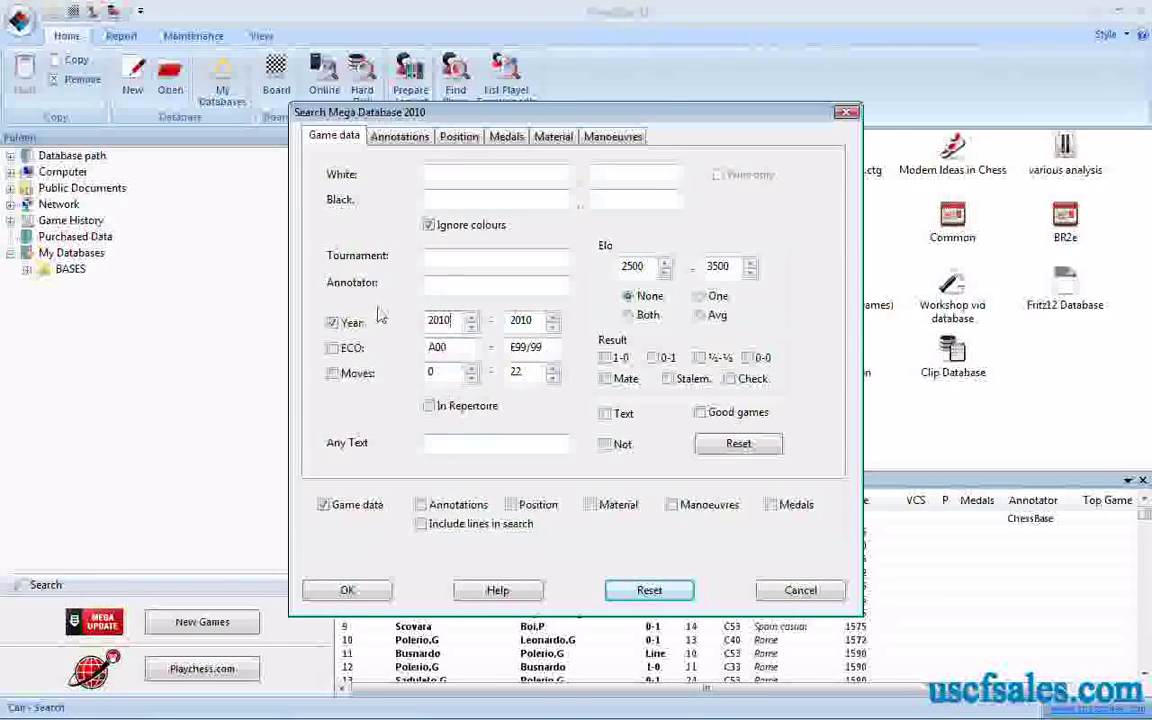
pyautogui.click(333, 324)
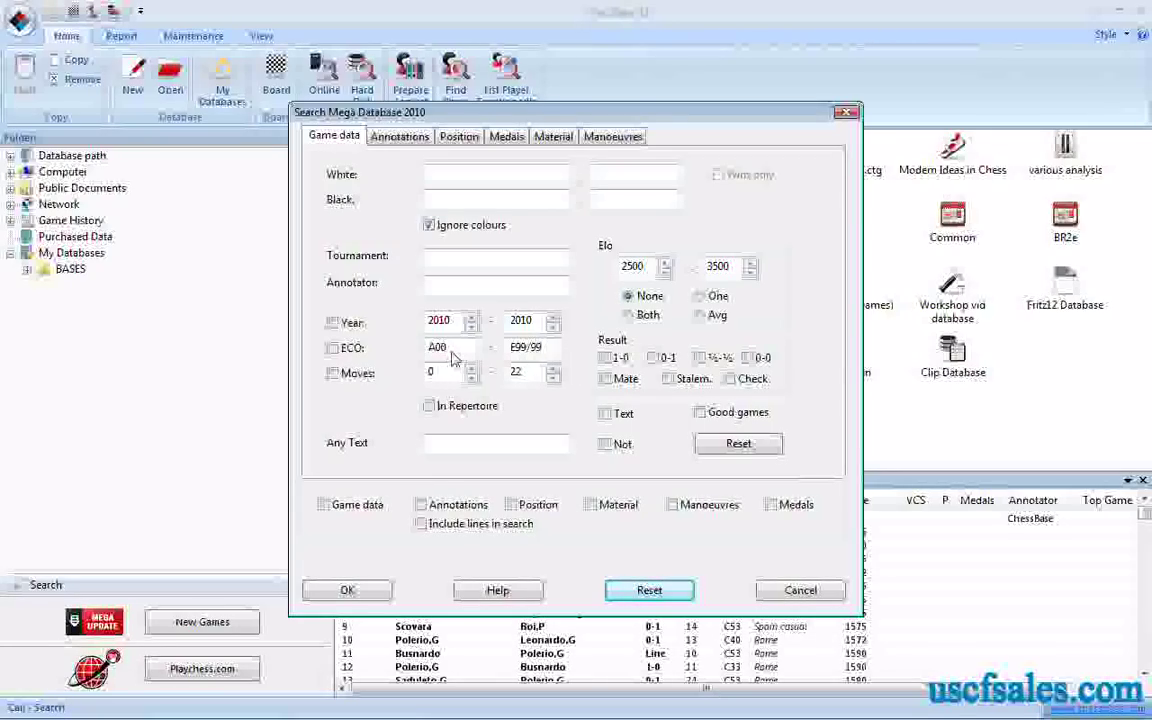
# - Enter the ECO range C68 to C69, then reset the criteria again
pyautogui.moveTo(452, 357); pyautogui.dragTo(397, 355)
pyautogui.write('C68')
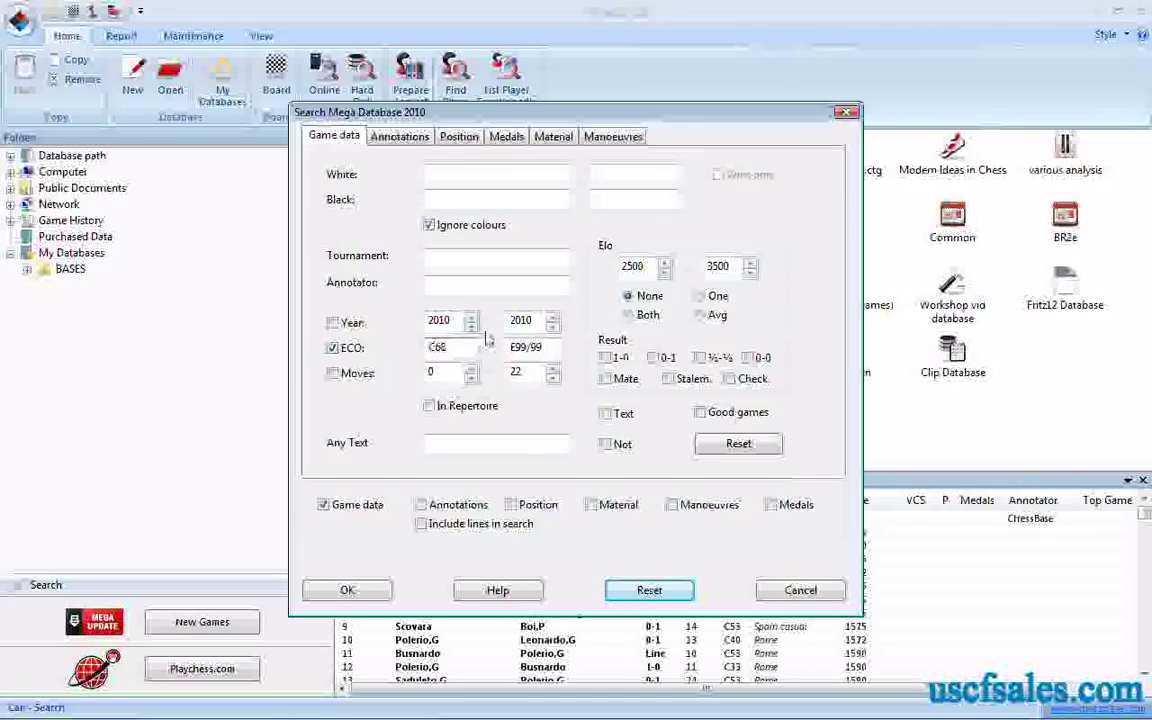
pyautogui.press('Tab')
pyautogui.write('C69')
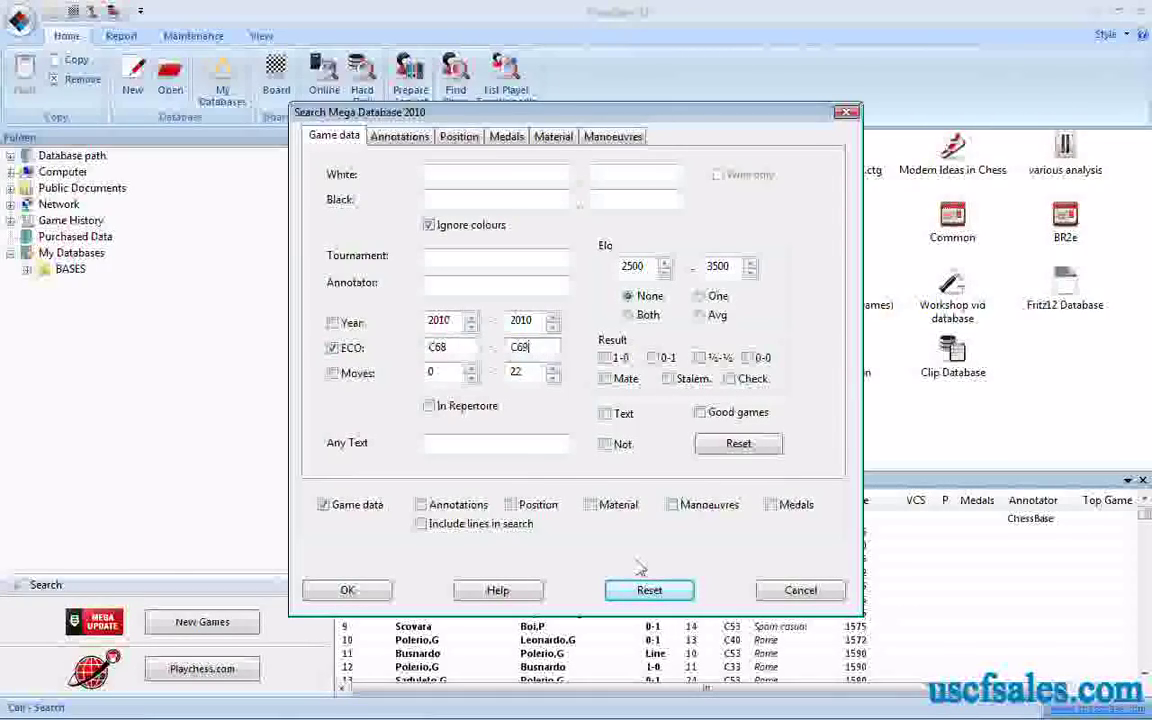
pyautogui.click(650, 591)
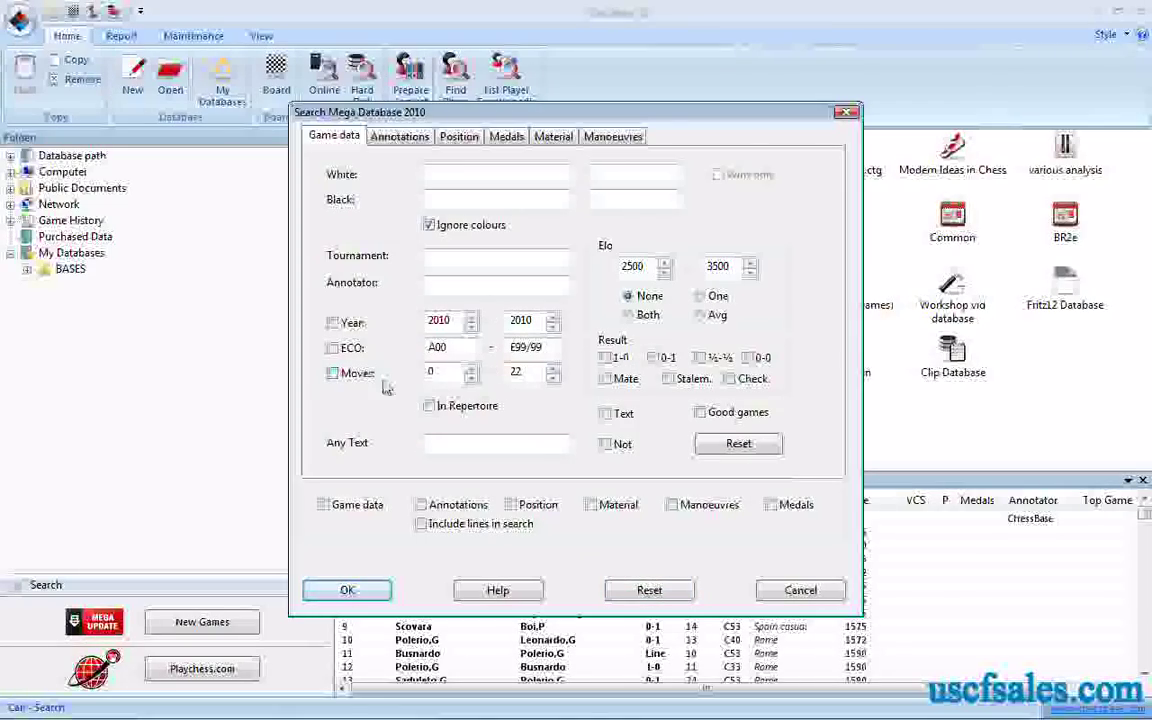
# - Set the move range to 75–300 and run the search
pyautogui.doubleClick(440, 374)
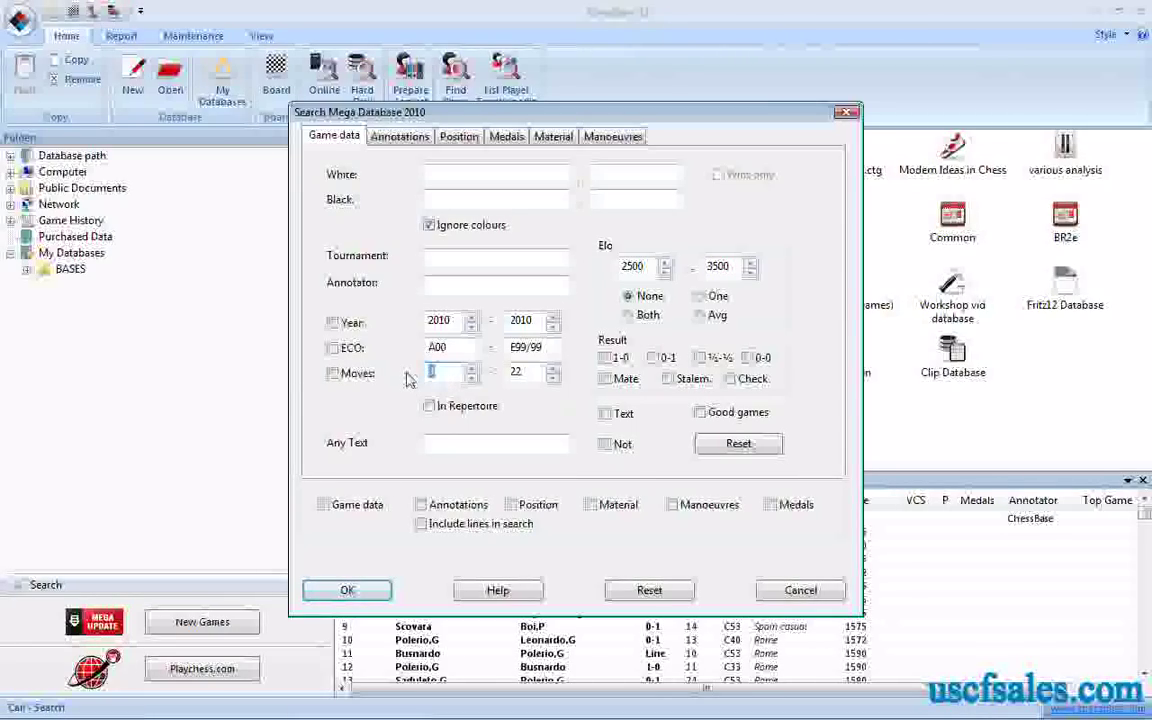
pyautogui.write('75')
pyautogui.doubleClick(518, 373)
pyautogui.write('300')
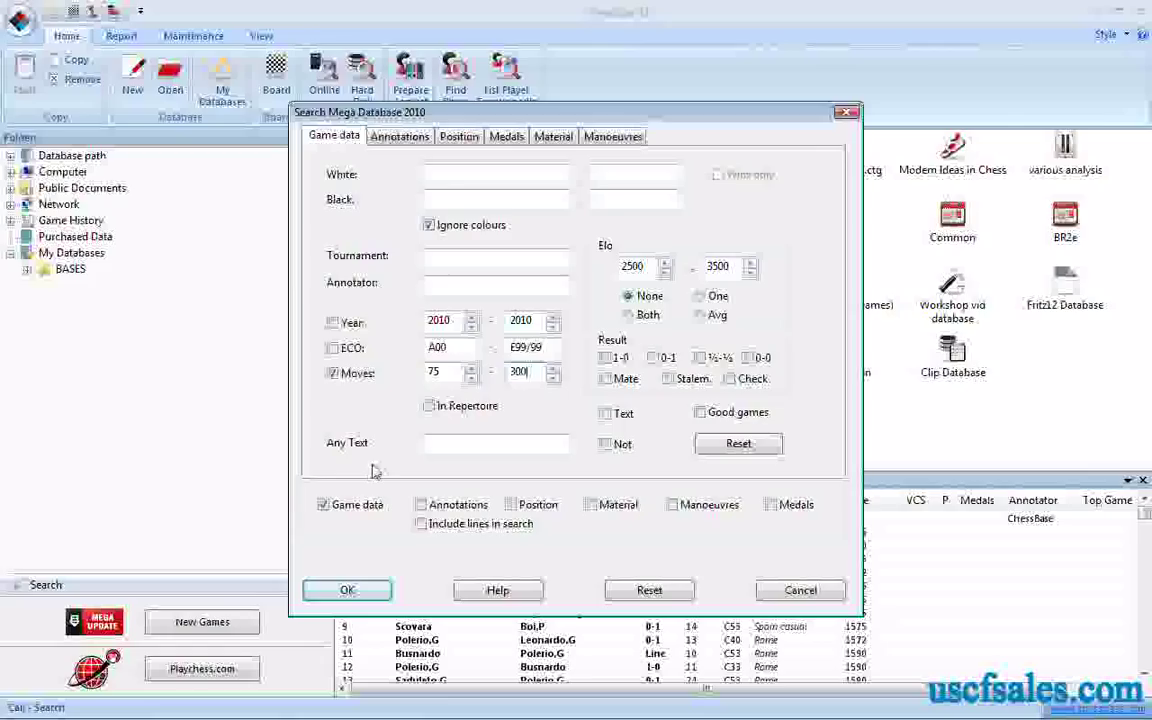
pyautogui.click(347, 591)
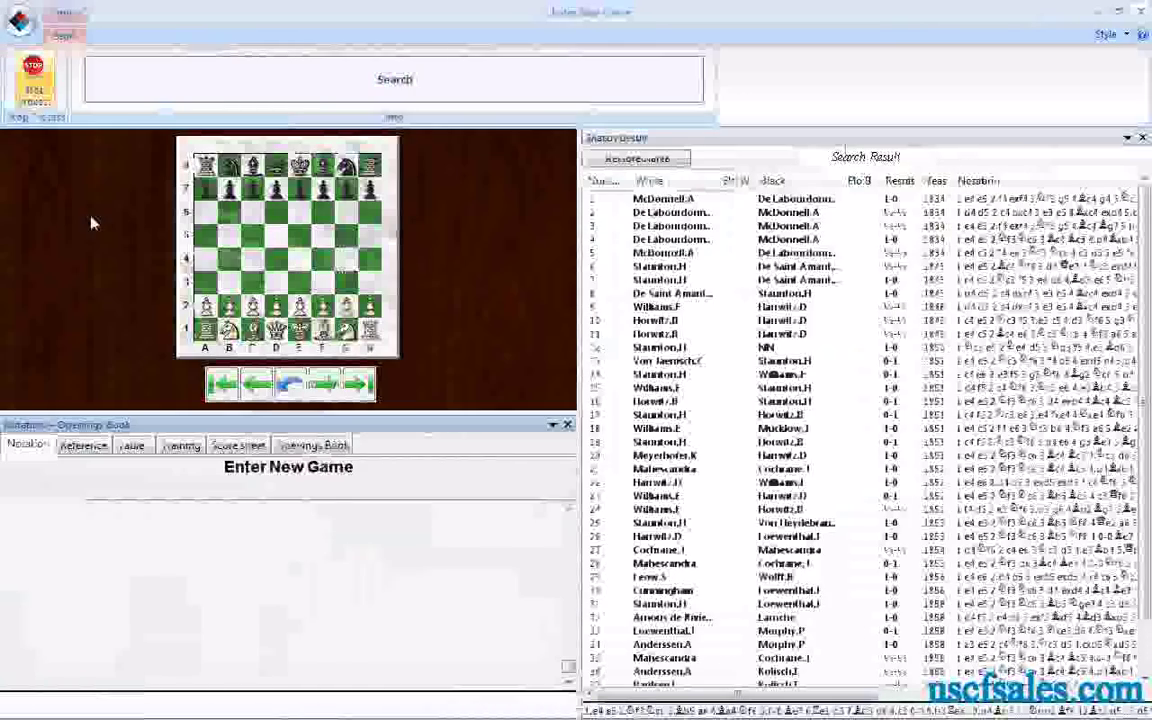
# - Stop the running search, reopen the Mega Database 2010 search dialog and reset all criteria
pyautogui.click(37, 85)
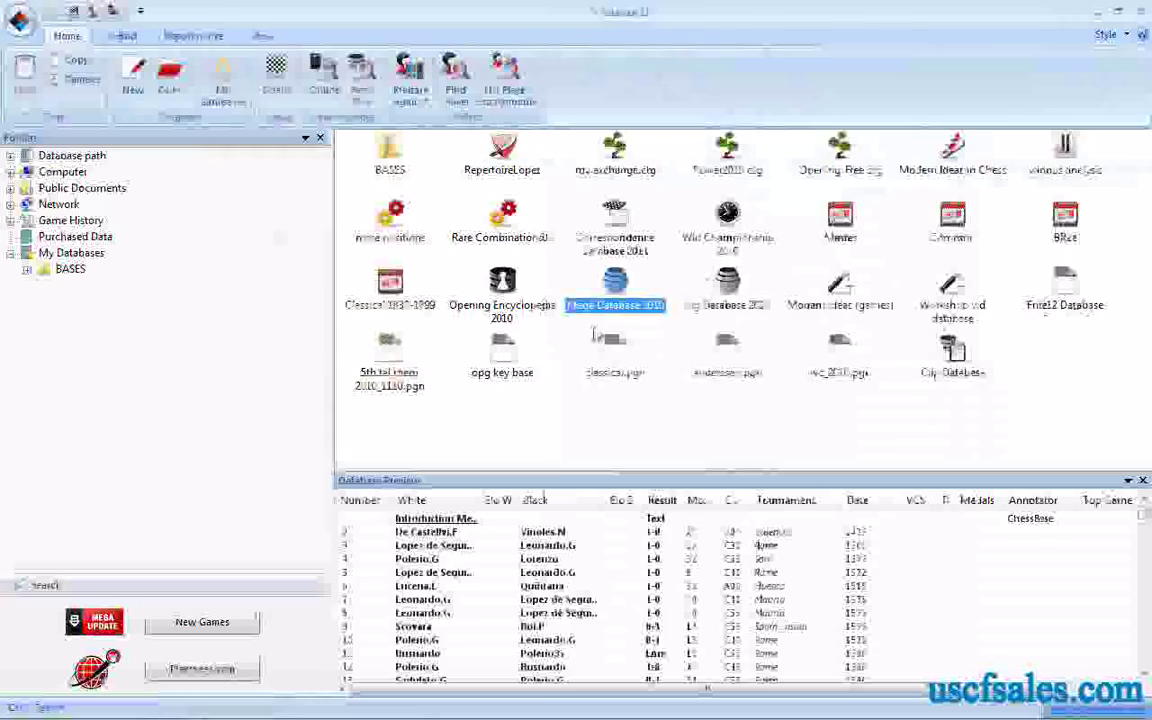
pyautogui.rightClick(618, 280)
pyautogui.click(646, 308)
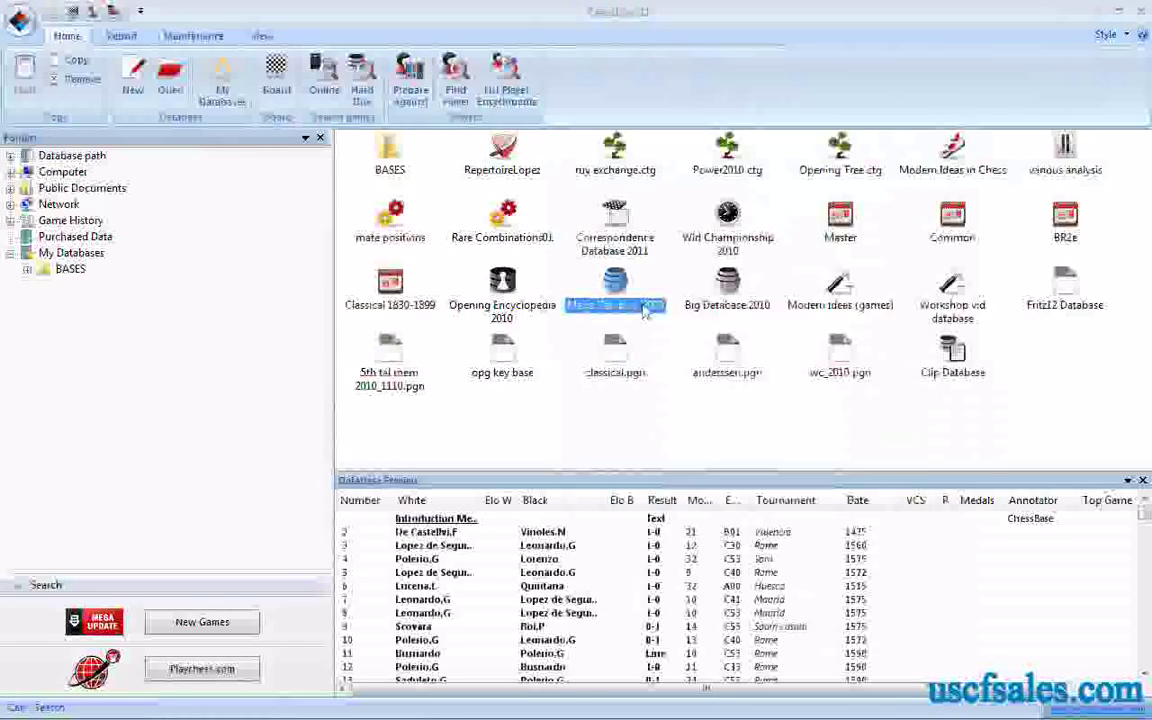
pyautogui.click(660, 590)
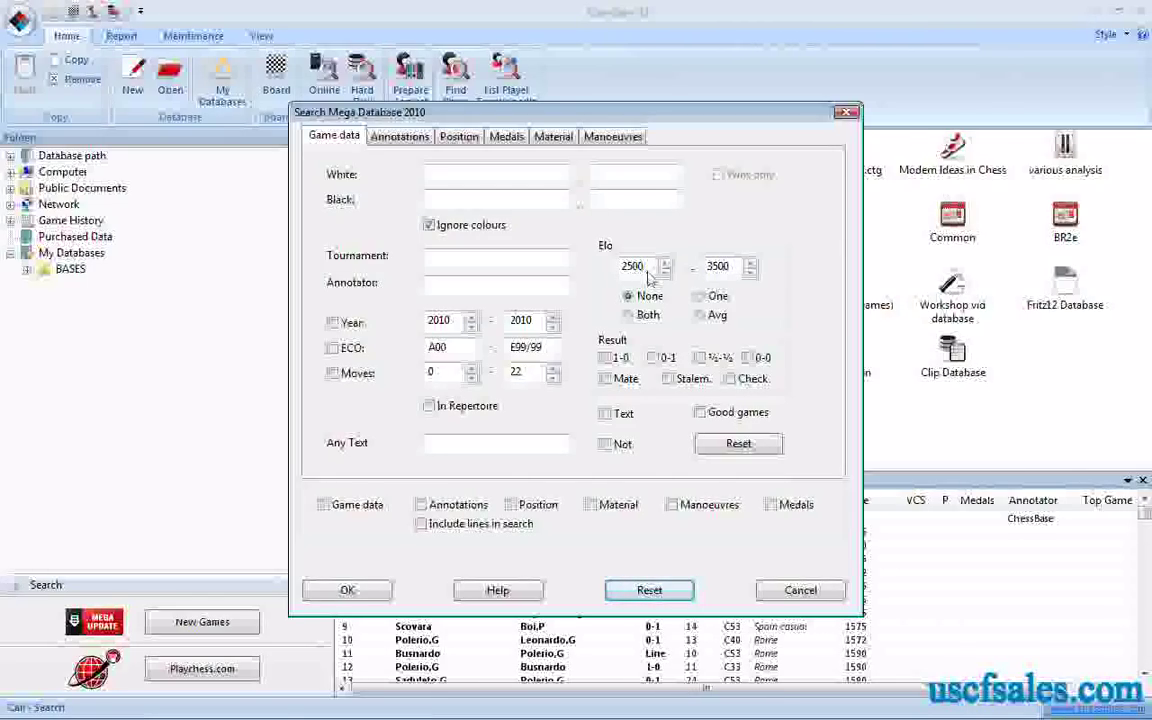
# - Switch the Elo range to one player, then average, tick the 0-0 result and run the search
pyautogui.click(699, 296)
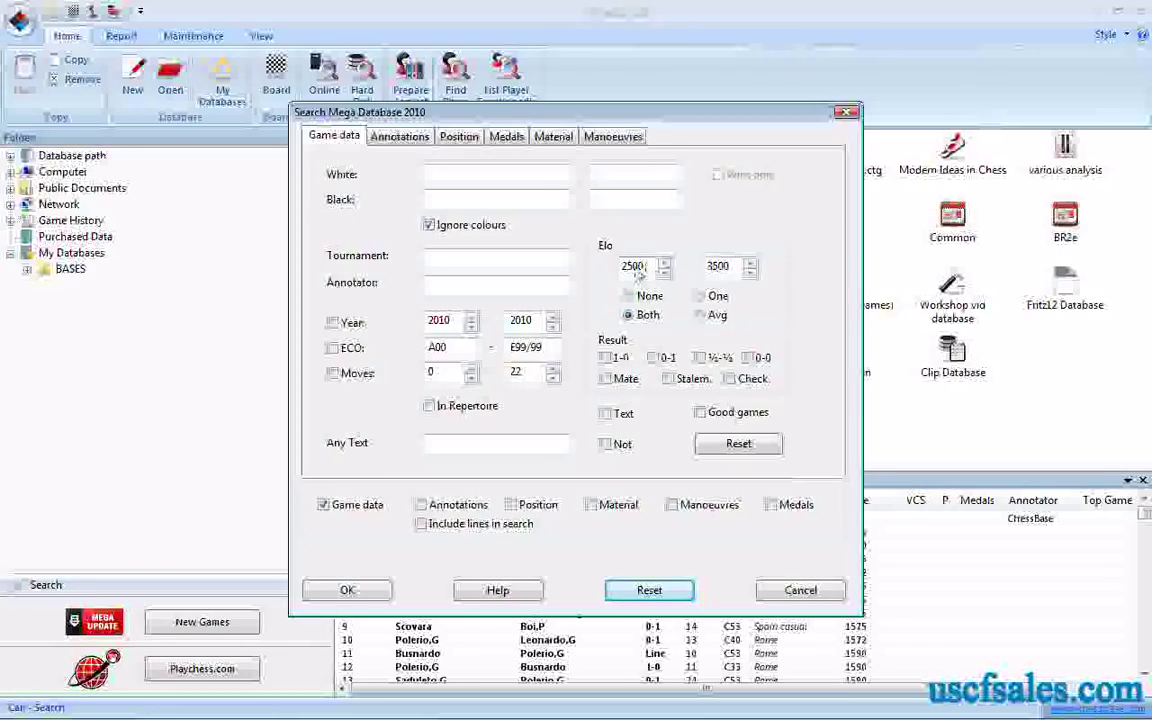
pyautogui.click(699, 316)
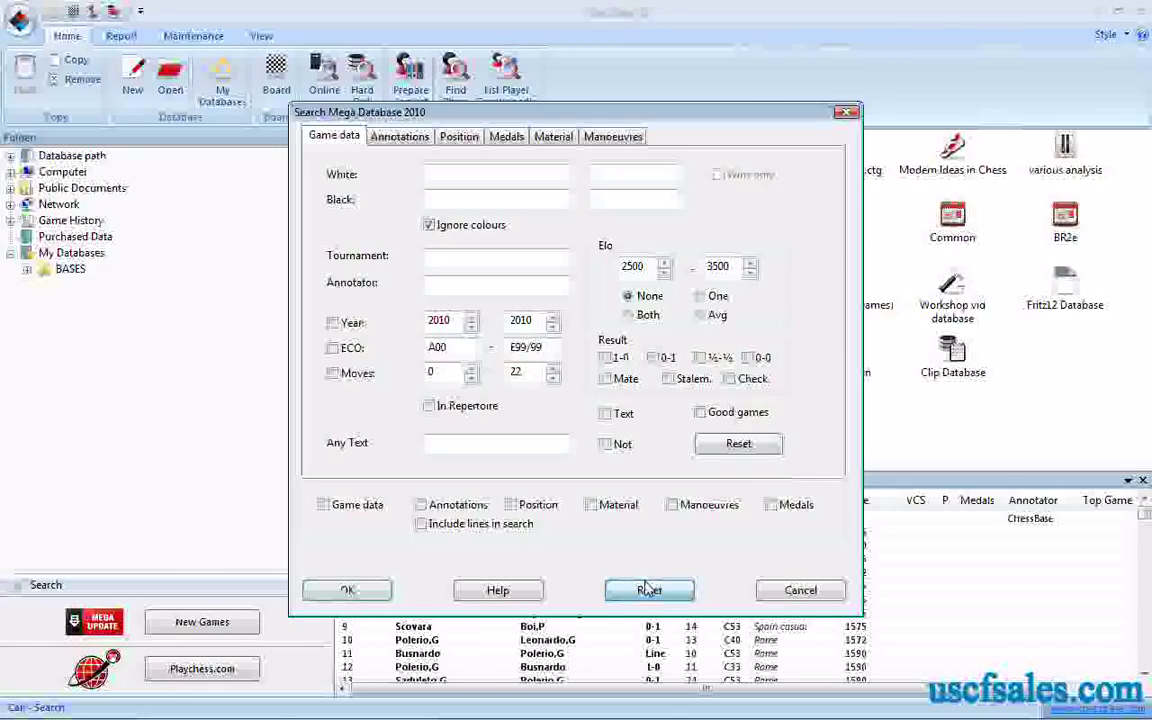
pyautogui.click(749, 358)
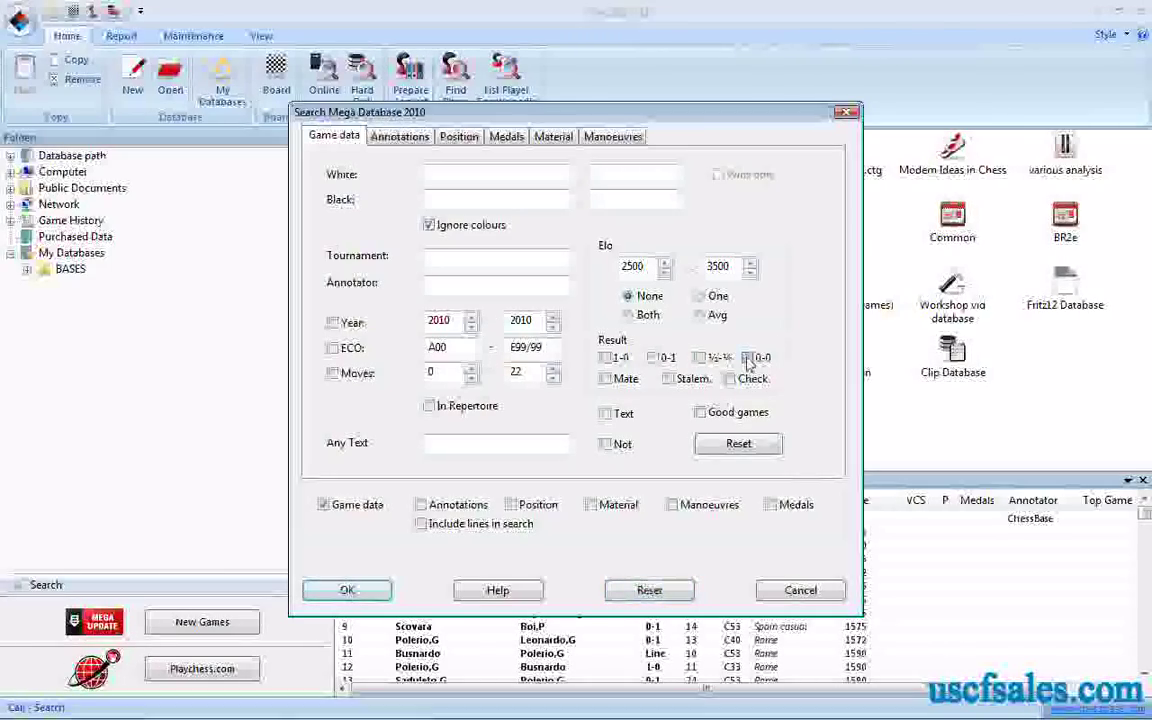
pyautogui.click(347, 590)
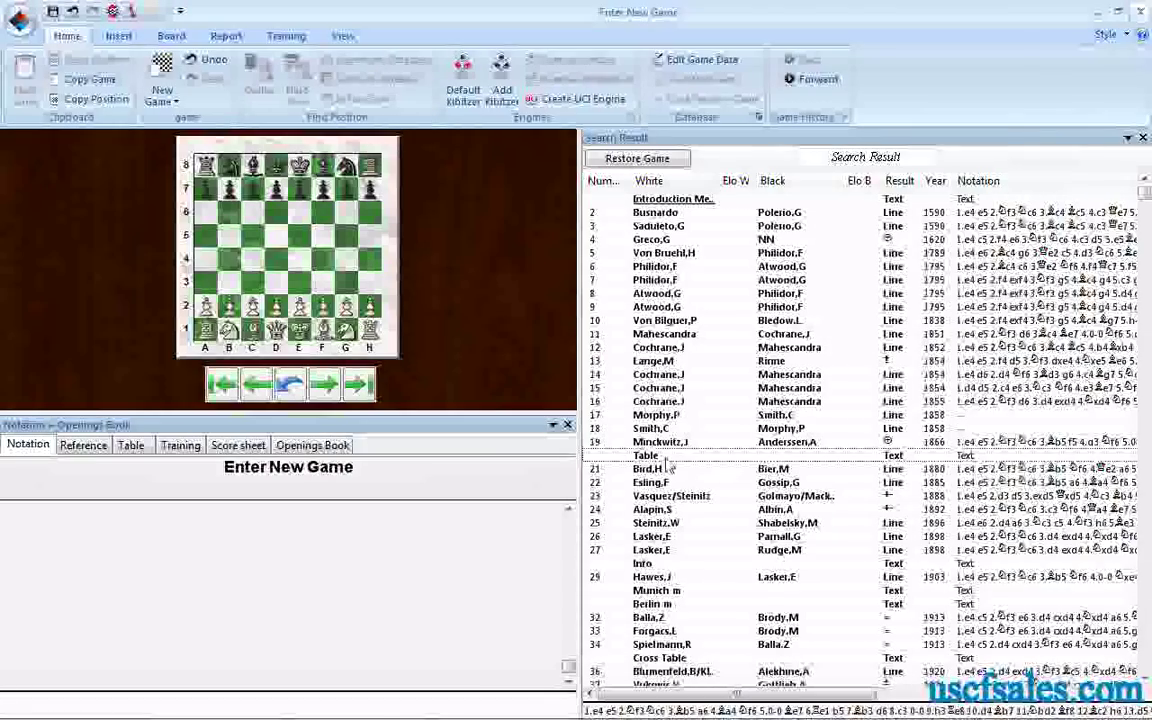
# - Open the Table entry, then load the 1854 C31 game from row 13 of the results
pyautogui.click(665, 456)
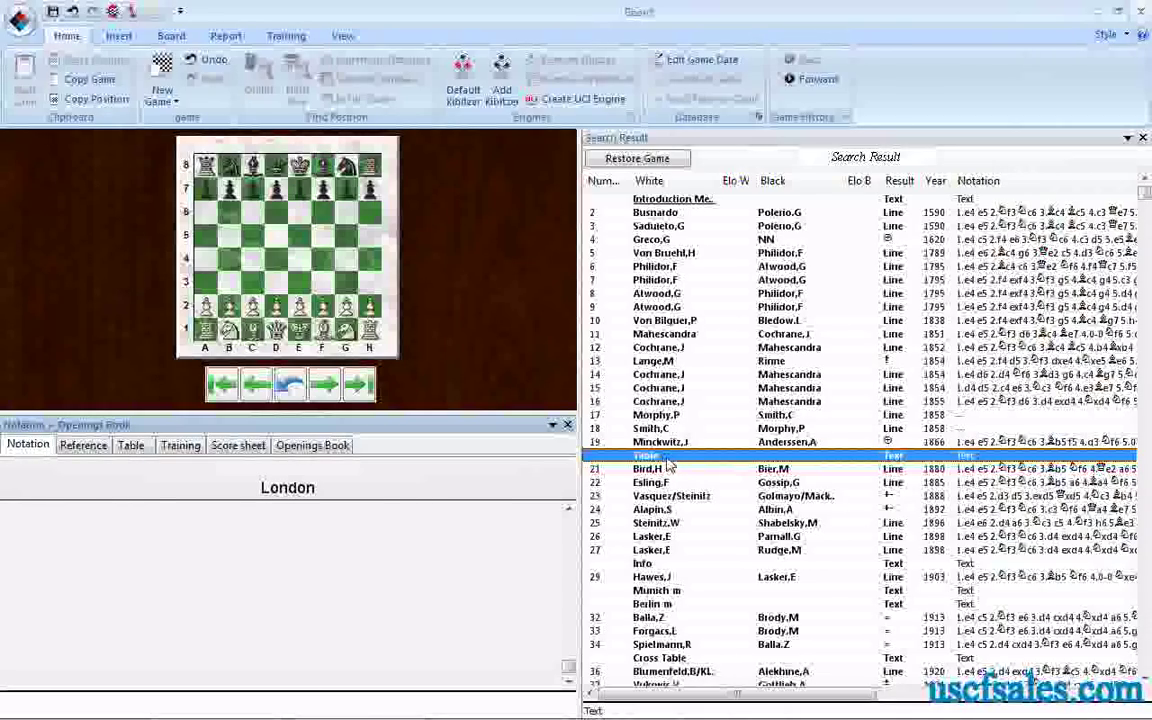
pyautogui.click(700, 360)
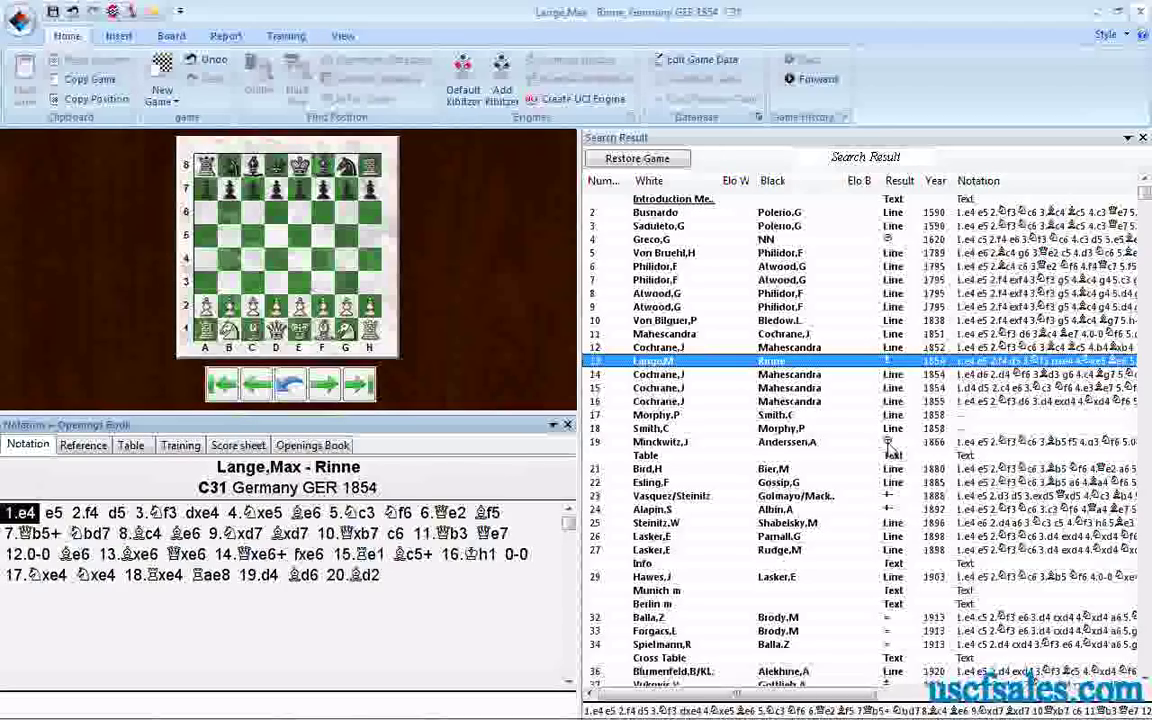
pyautogui.click(1149, 345)
# - Scroll the results, load games 2915 and 2901 (the BYE entry), then close the game window
pyautogui.moveTo(1149, 345); pyautogui.dragTo(1145, 505)
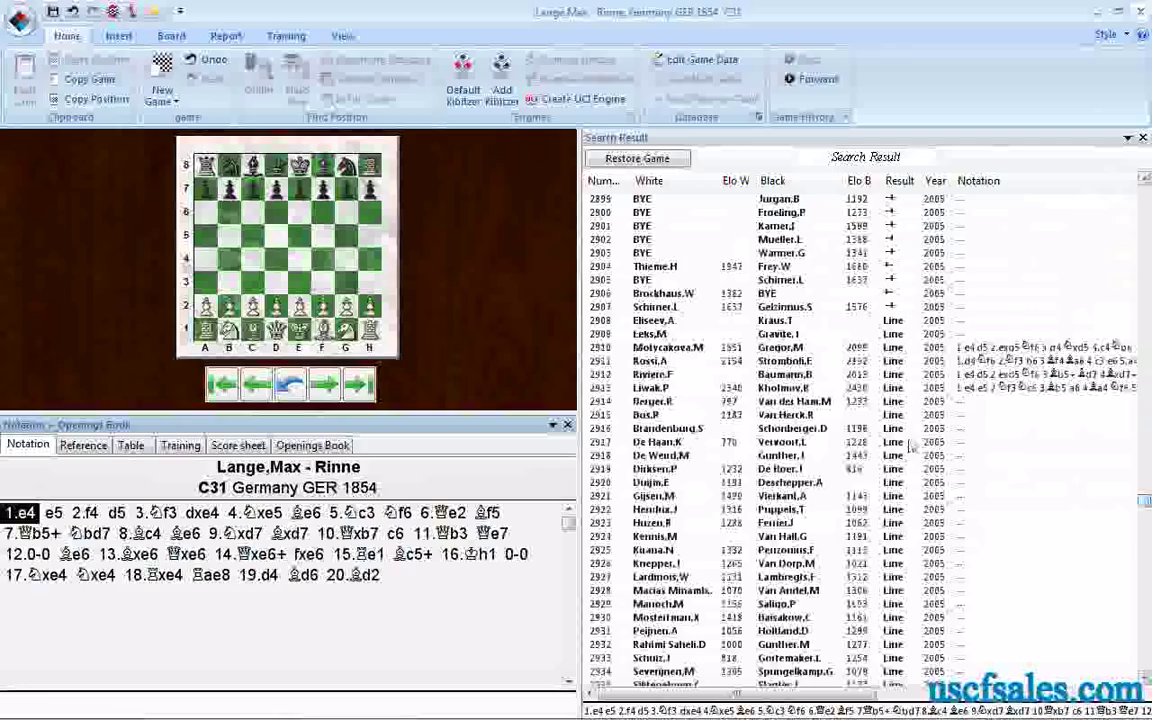
pyautogui.click(712, 416)
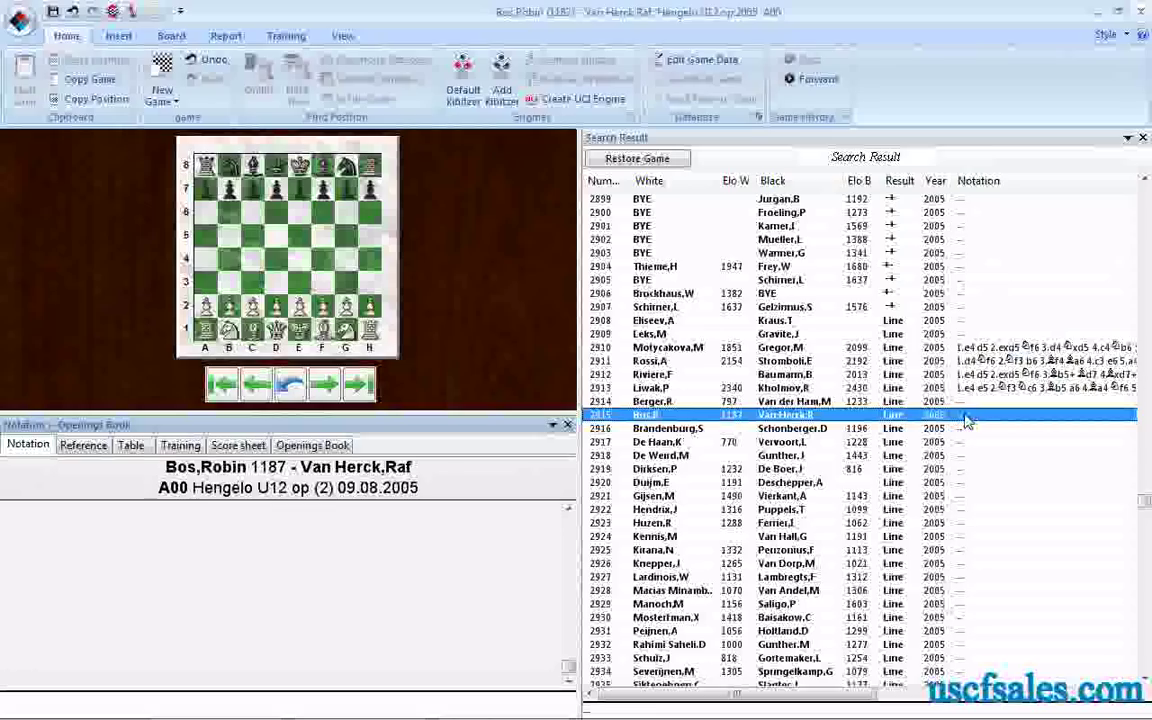
pyautogui.click(694, 228)
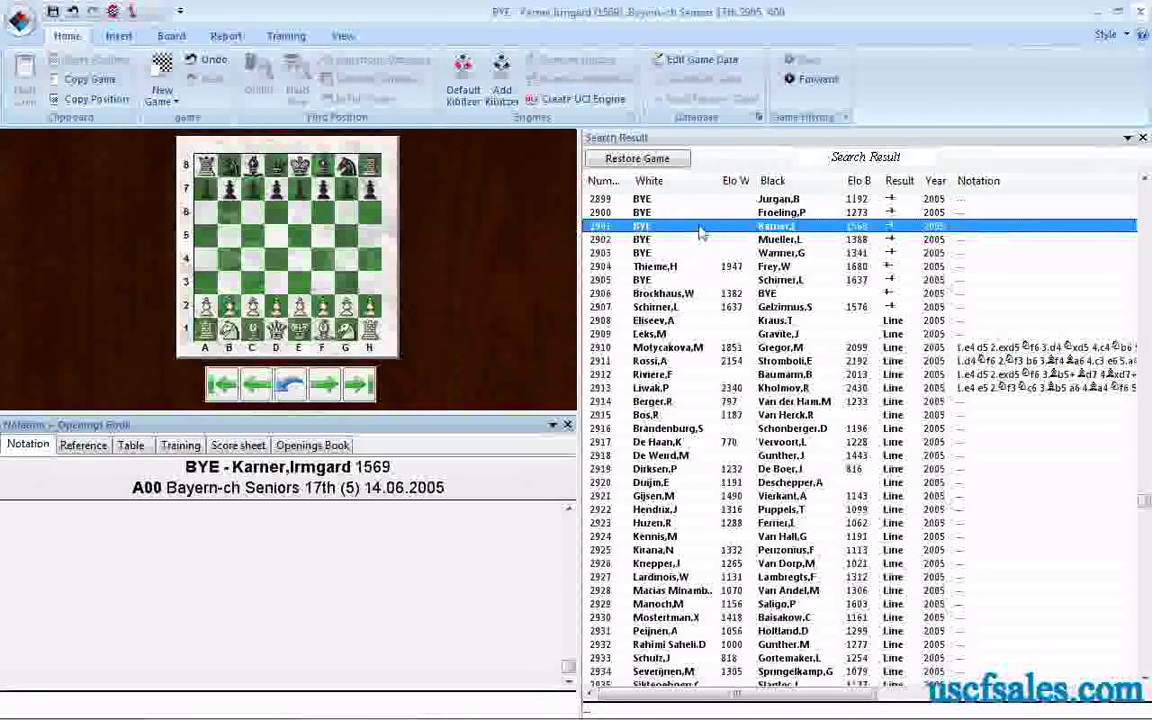
pyautogui.click(1141, 13)
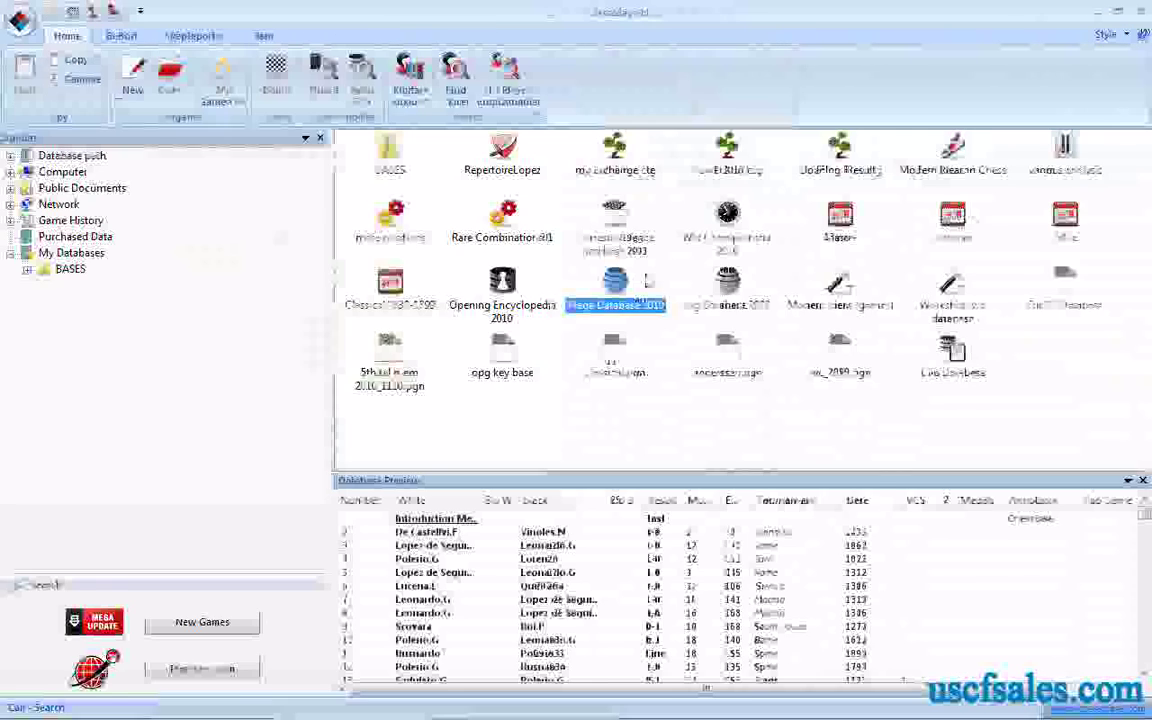
# - Reopen the Mega Database 2010 search with Ctrl+F and untick the 0-0 result filter
pyautogui.rightClick(645, 280)
pyautogui.press('Escape')
pyautogui.hotkey('ctrl', 'f')
pyautogui.click(748, 358)
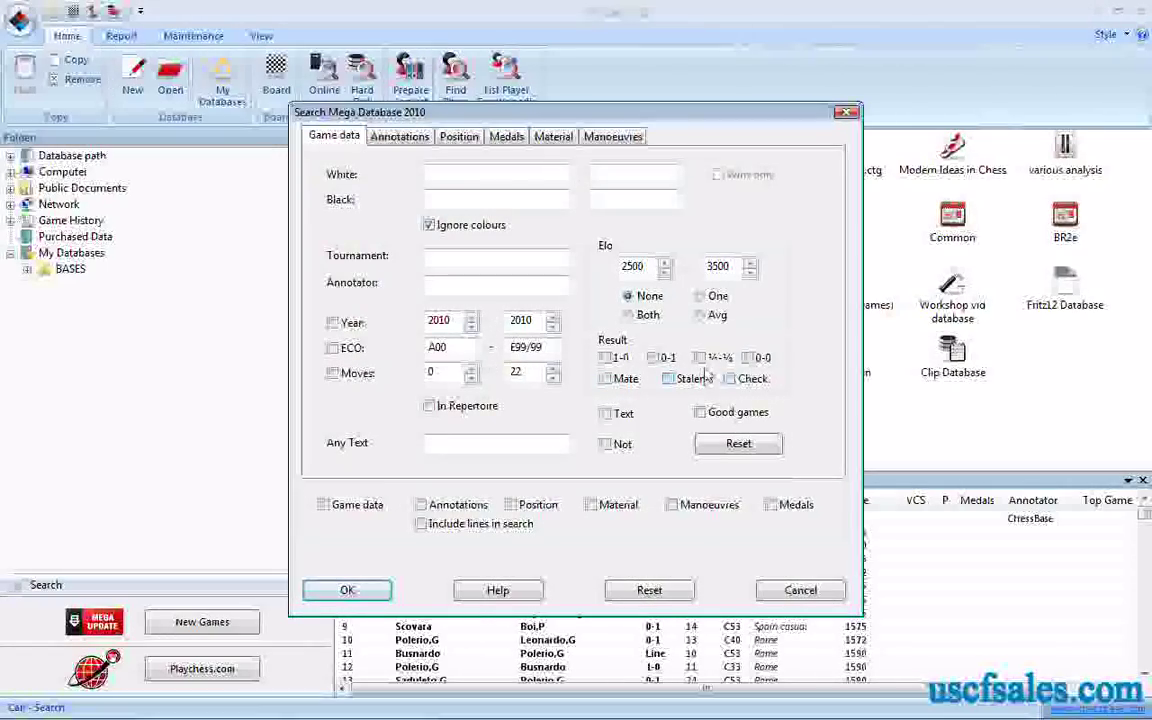
# - Toggle the ½-½, 1-0, Mate and Stalemate boxes, leaving no result filters ticked
pyautogui.click(700, 358)
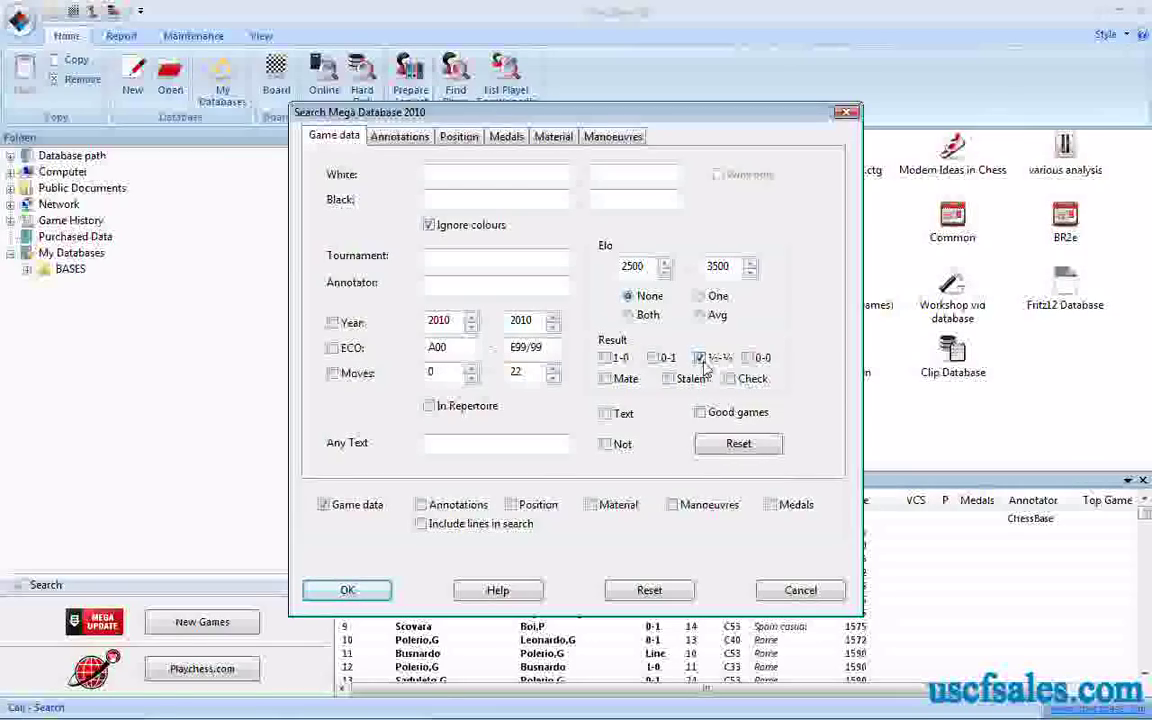
pyautogui.click(606, 381)
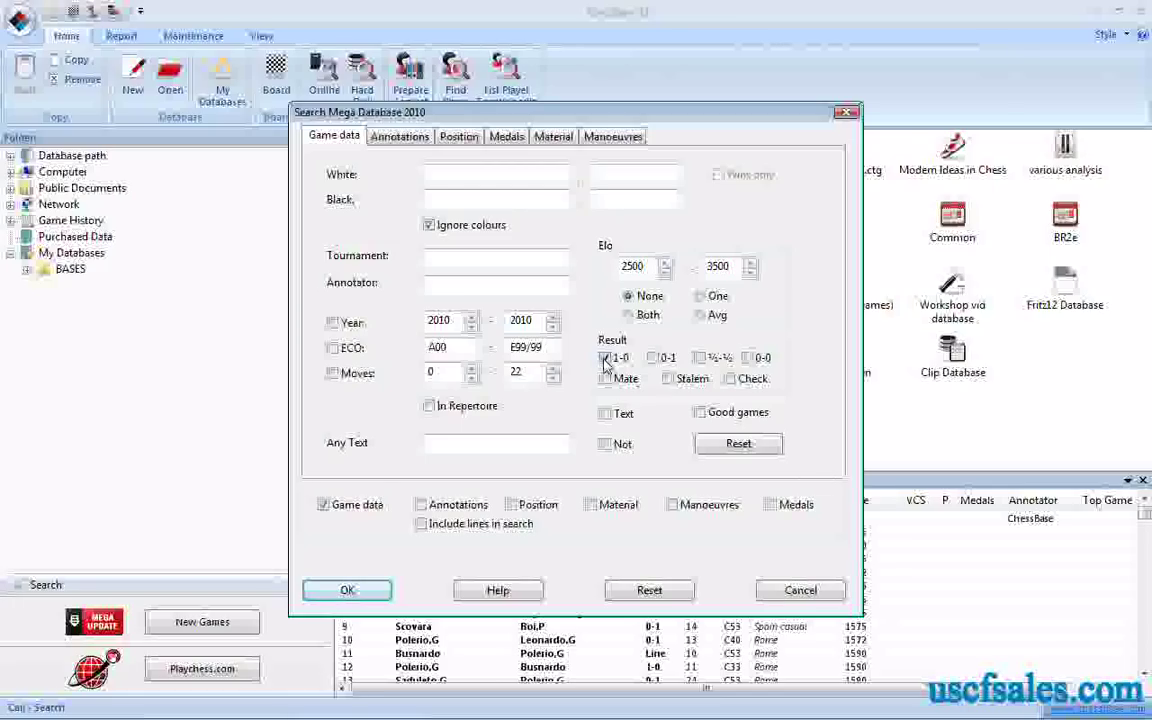
pyautogui.click(667, 379)
pyautogui.click(606, 358)
pyautogui.click(606, 358)
pyautogui.click(667, 379)
pyautogui.click(606, 380)
pyautogui.click(606, 358)
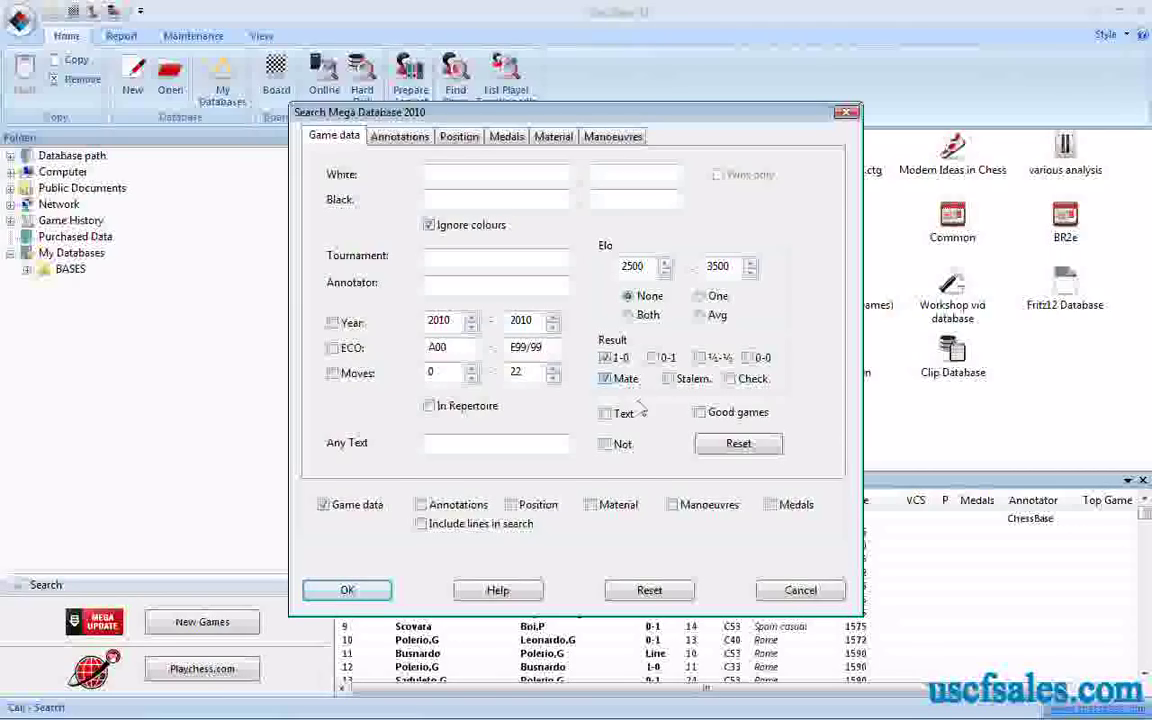
pyautogui.click(605, 380)
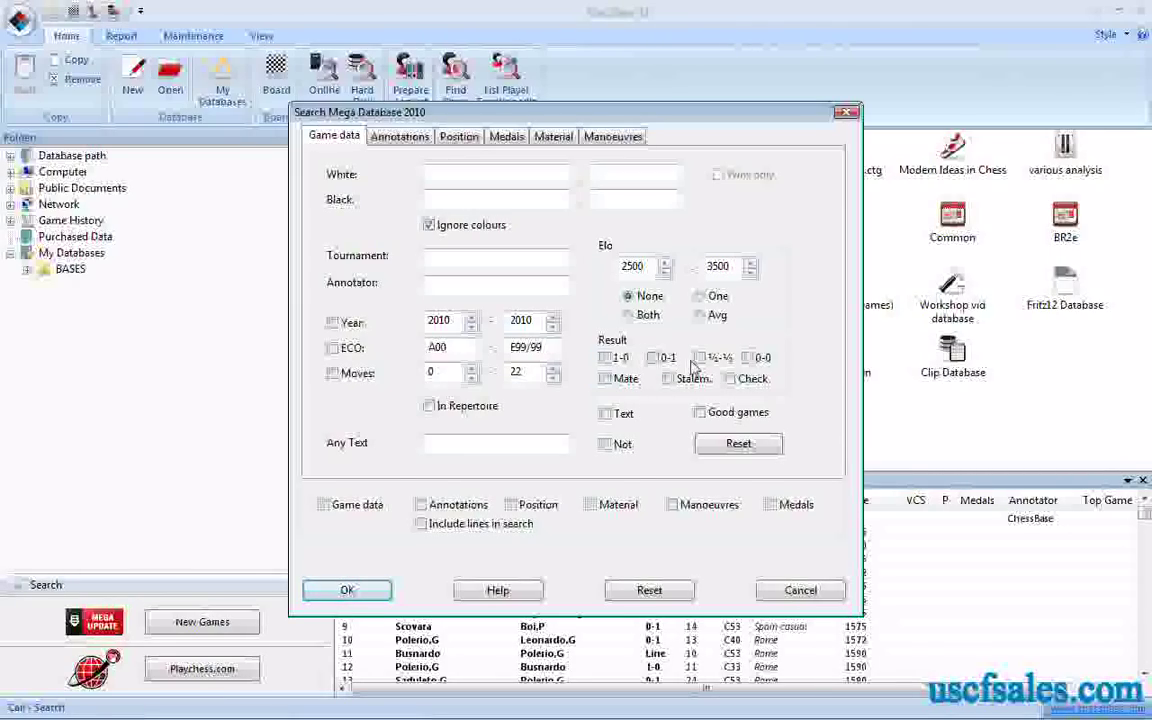
pyautogui.click(668, 380)
pyautogui.click(703, 358)
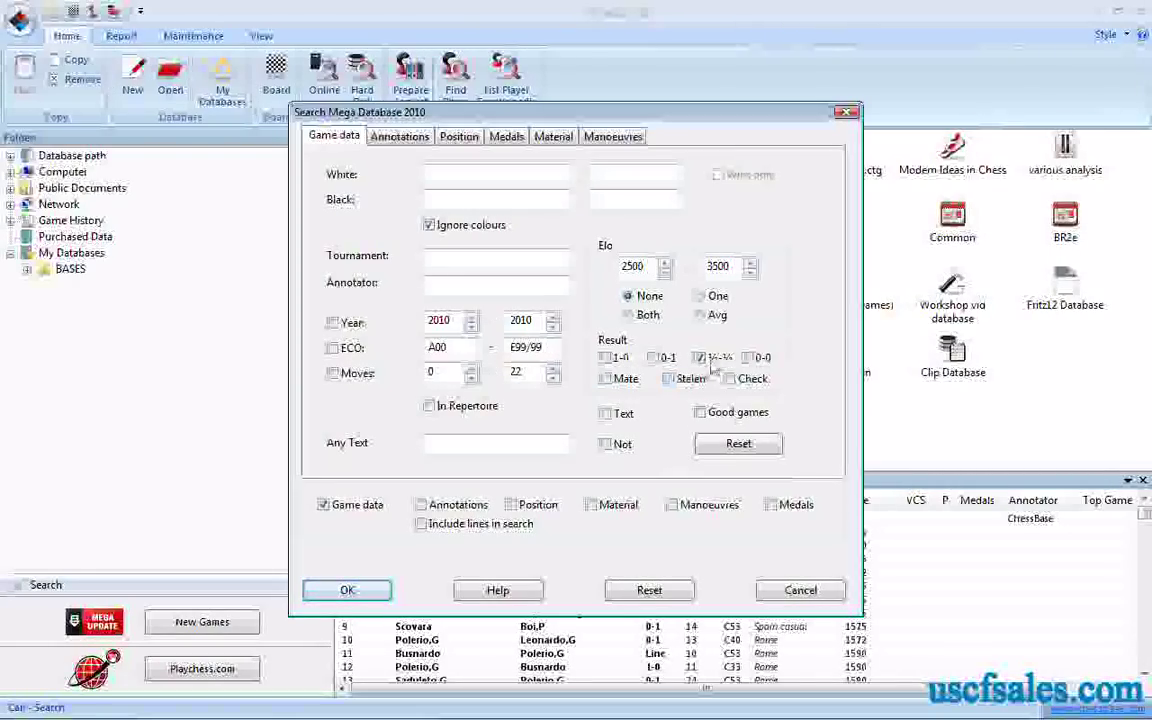
pyautogui.click(701, 358)
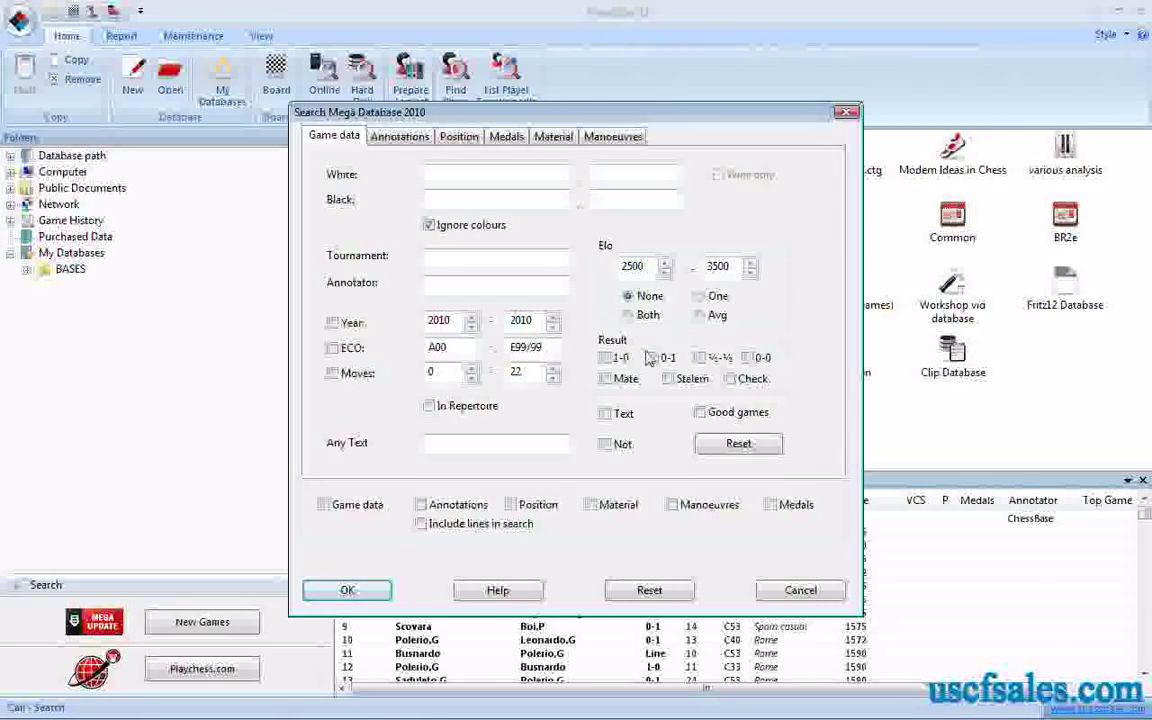
# - Switch the Text filter on and back off, then tick Good games
pyautogui.click(607, 416)
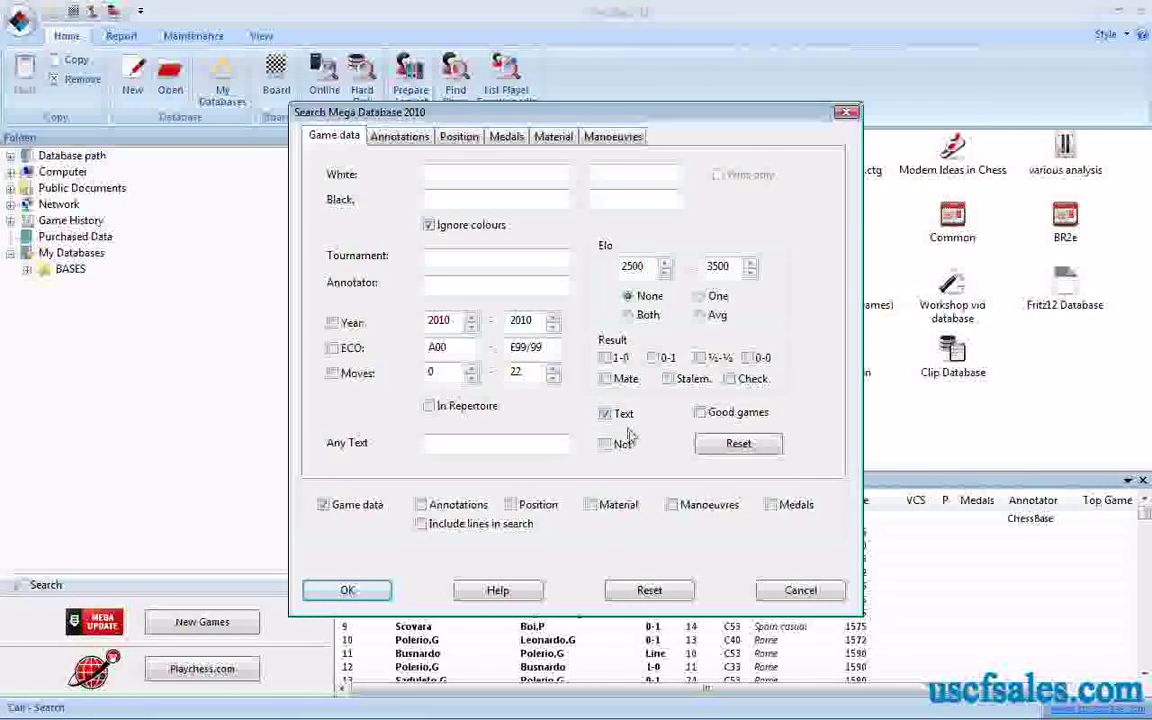
pyautogui.click(607, 415)
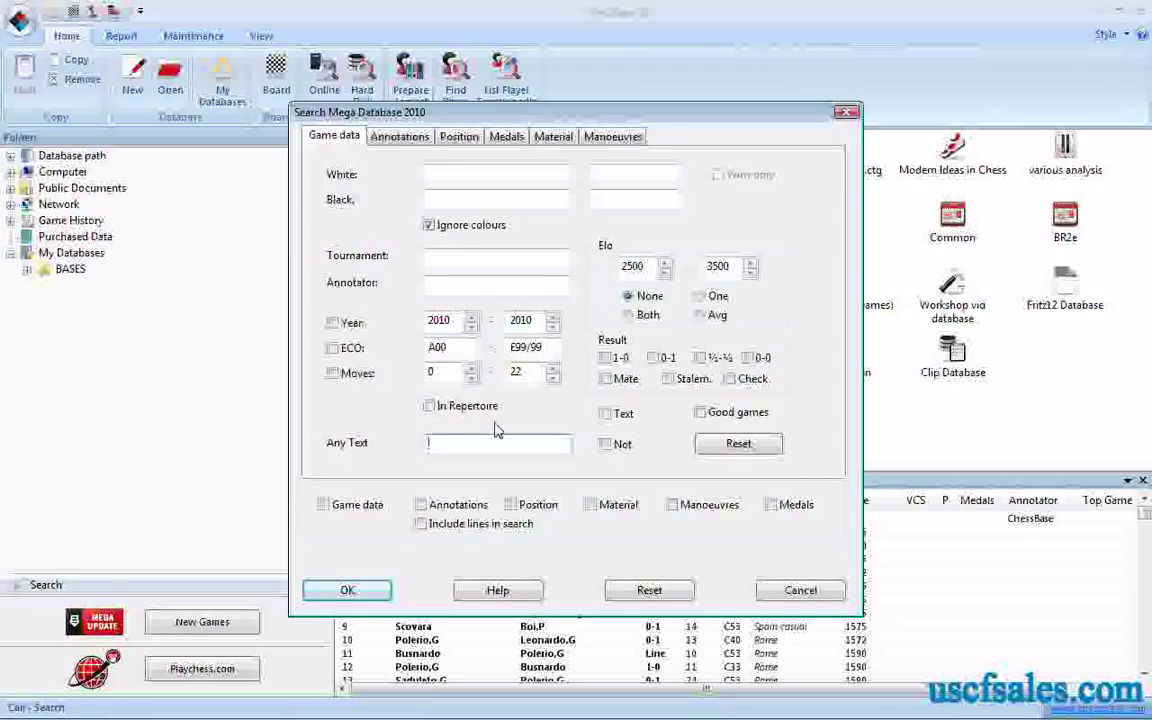
pyautogui.click(699, 412)
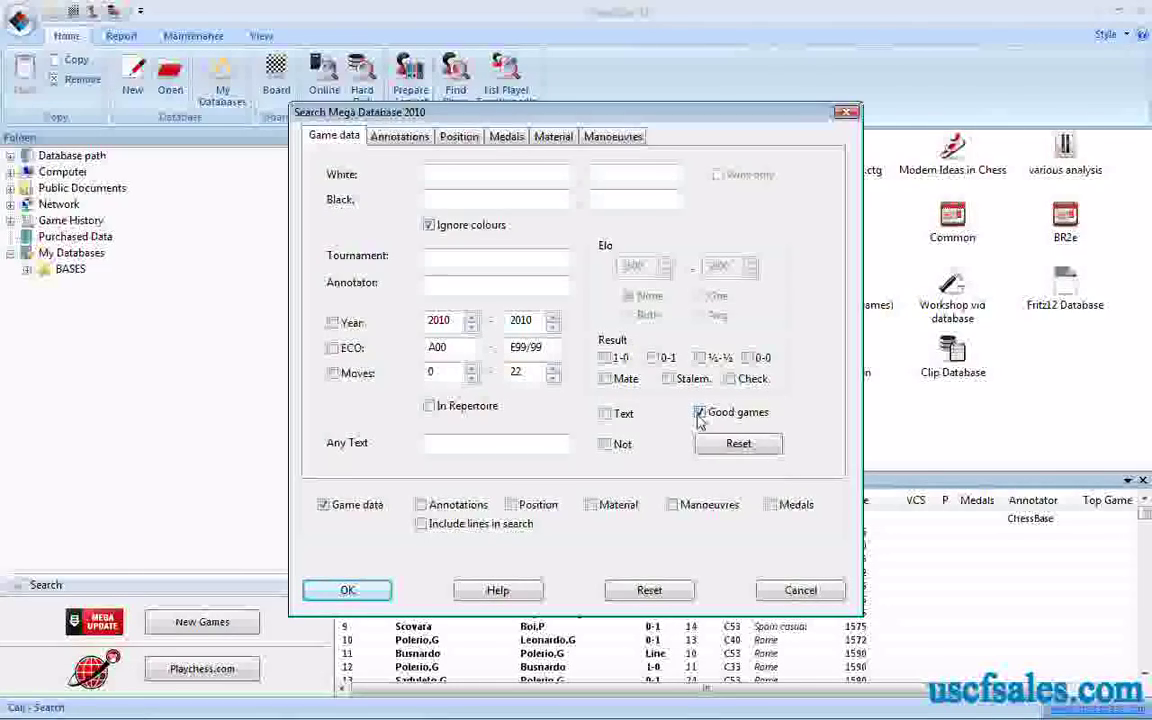
# - Untick Good games and change the ECO range start to e00 (to E99/99), leaving Not unticked
pyautogui.click(699, 414)
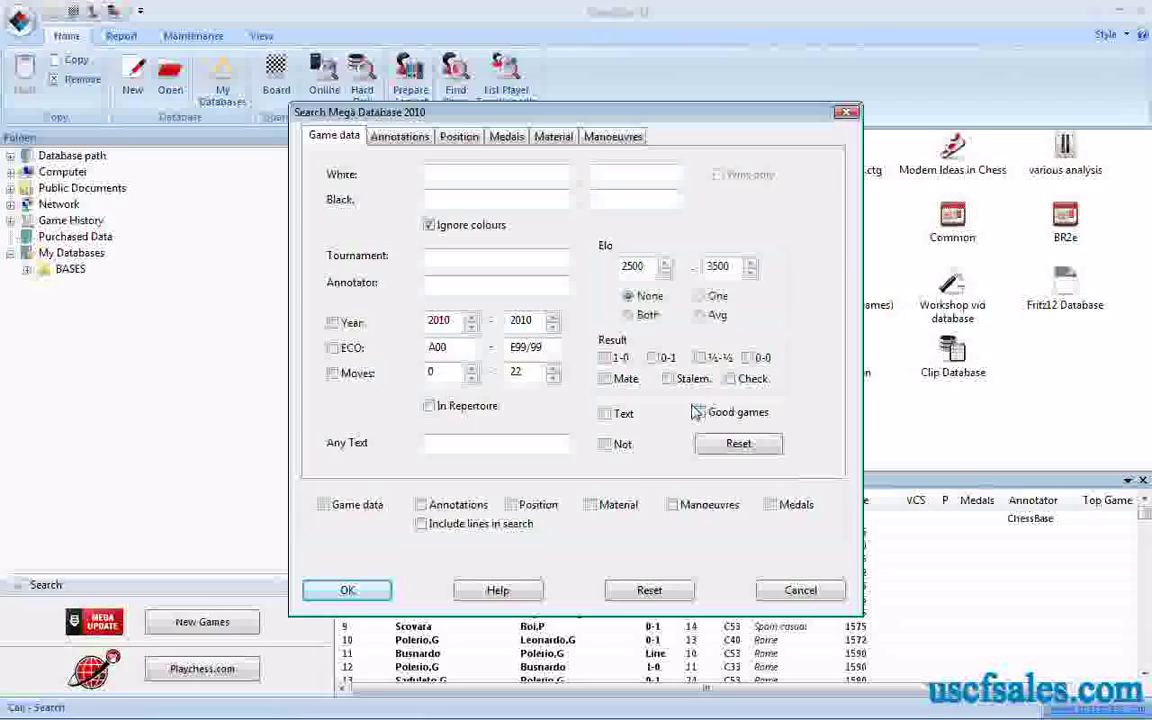
pyautogui.click(605, 450)
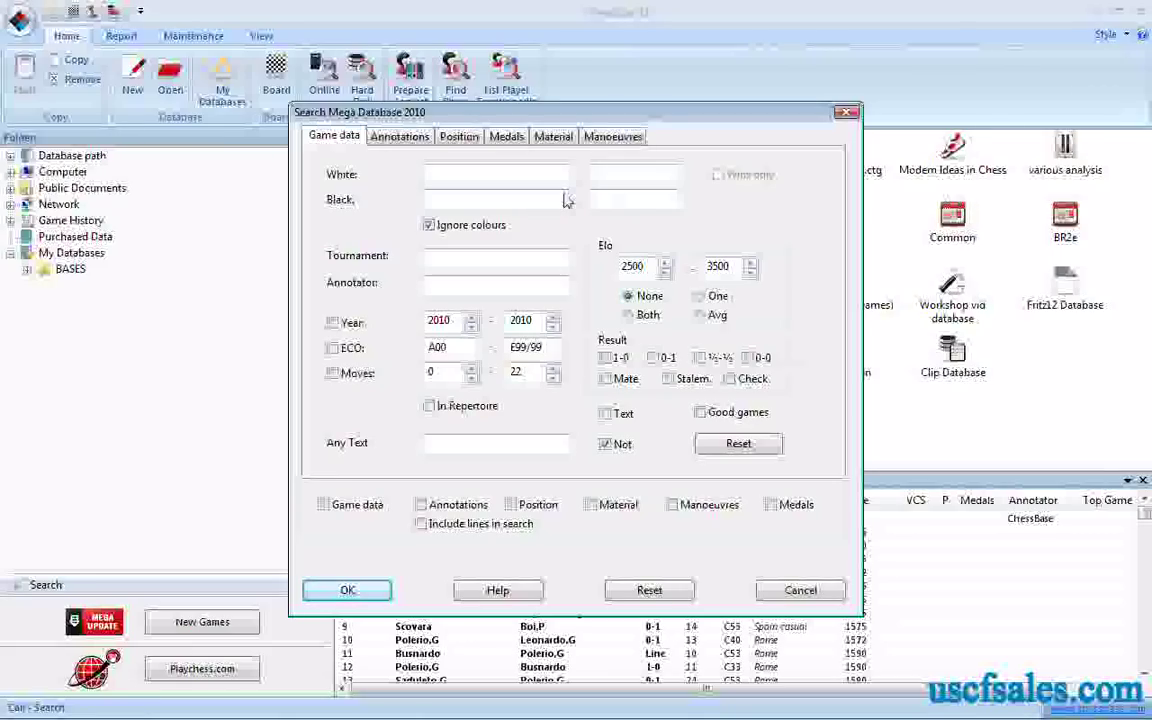
pyautogui.moveTo(429, 348); pyautogui.dragTo(436, 350)
pyautogui.write('e')
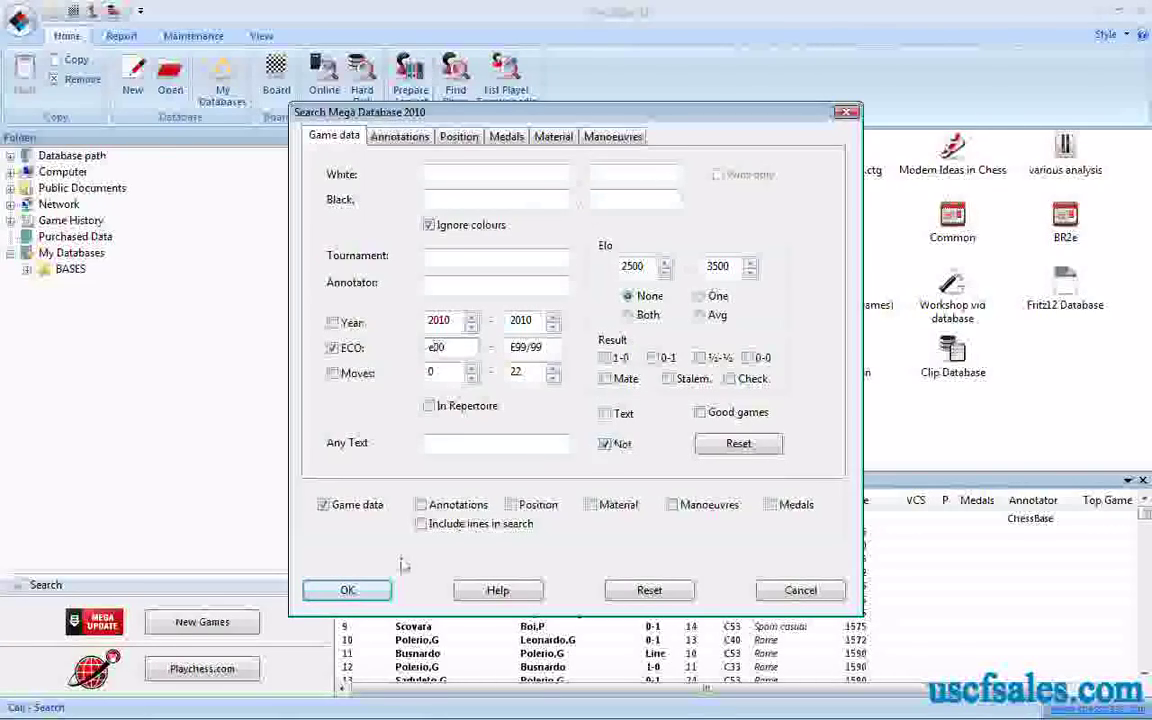
pyautogui.click(607, 445)
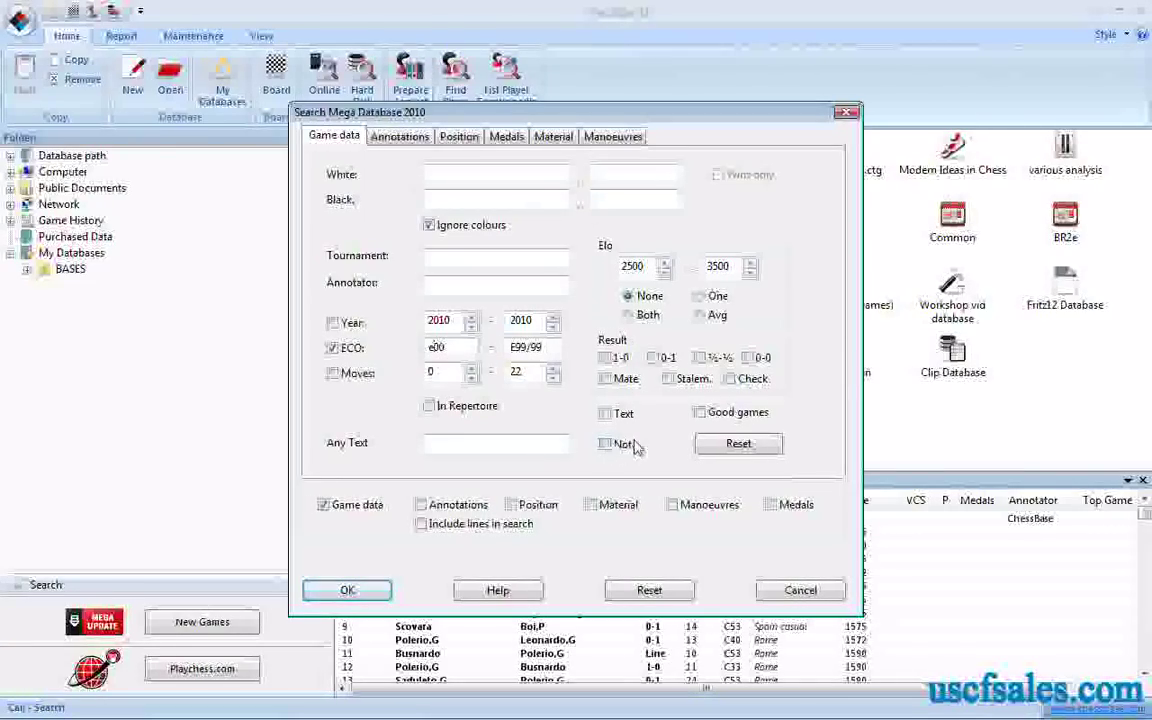